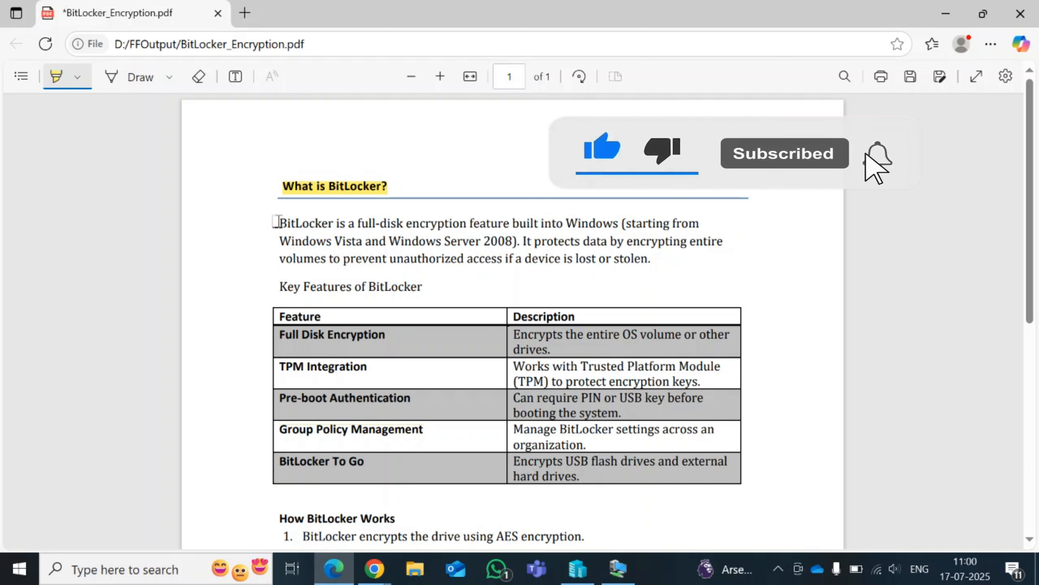
- Highlight "BitLocker is a full-disk encryption feature built into Windows", re-highlighting "full-disk encryption", and mark "prevent" and "unauthorized access" in the introductory paragraph
left_click_drag(280, 223, 619, 224)
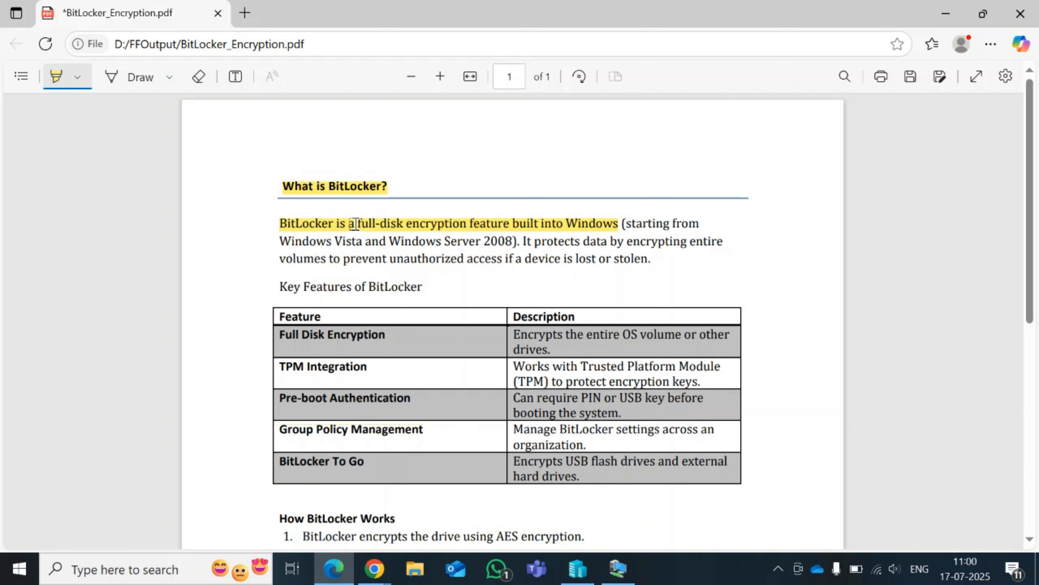
left_click_drag(357, 223, 459, 223)
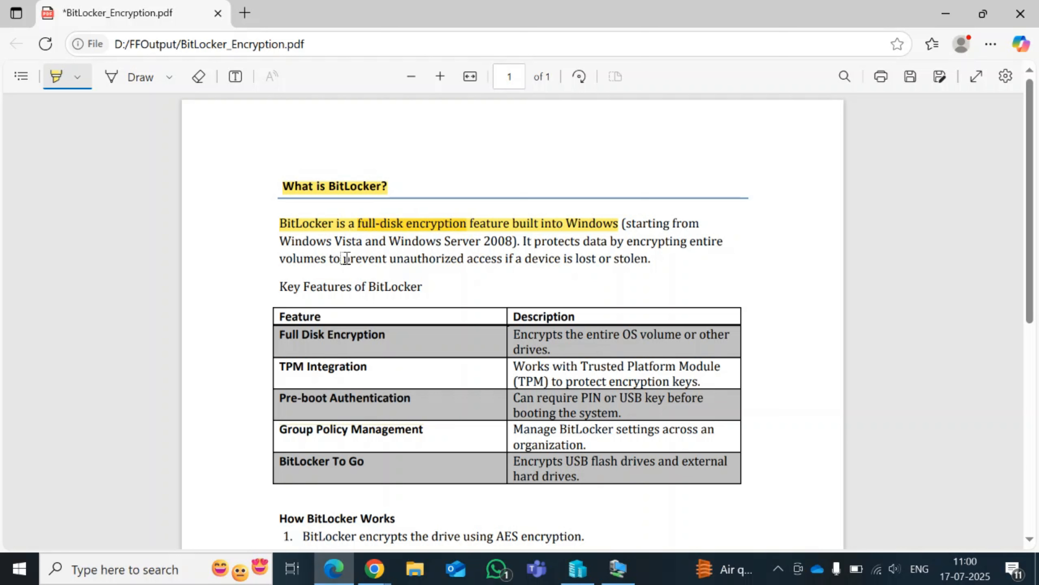
left_click_drag(390, 258, 502, 255)
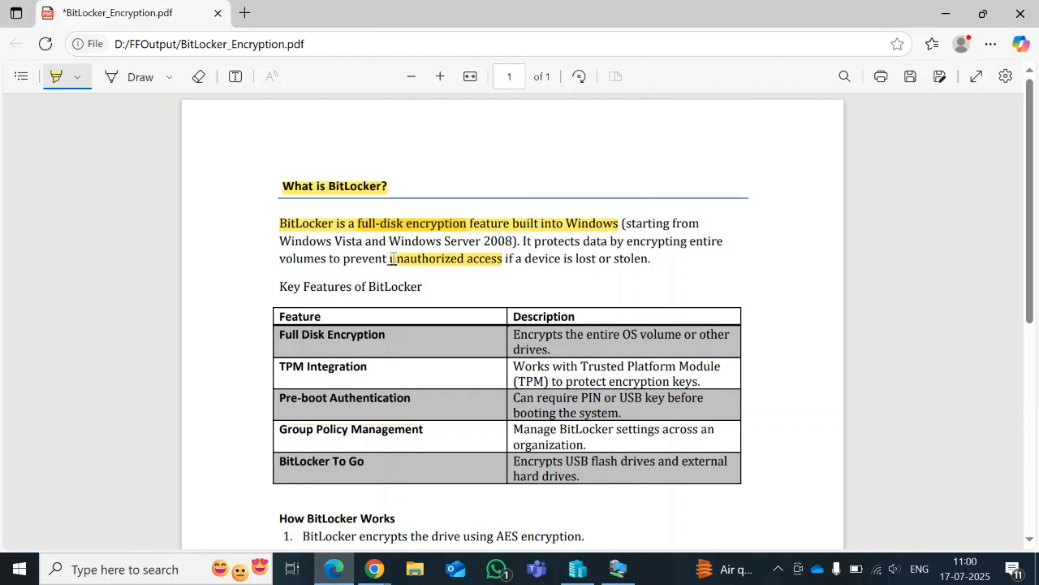
left_click_drag(343, 258, 384, 258)
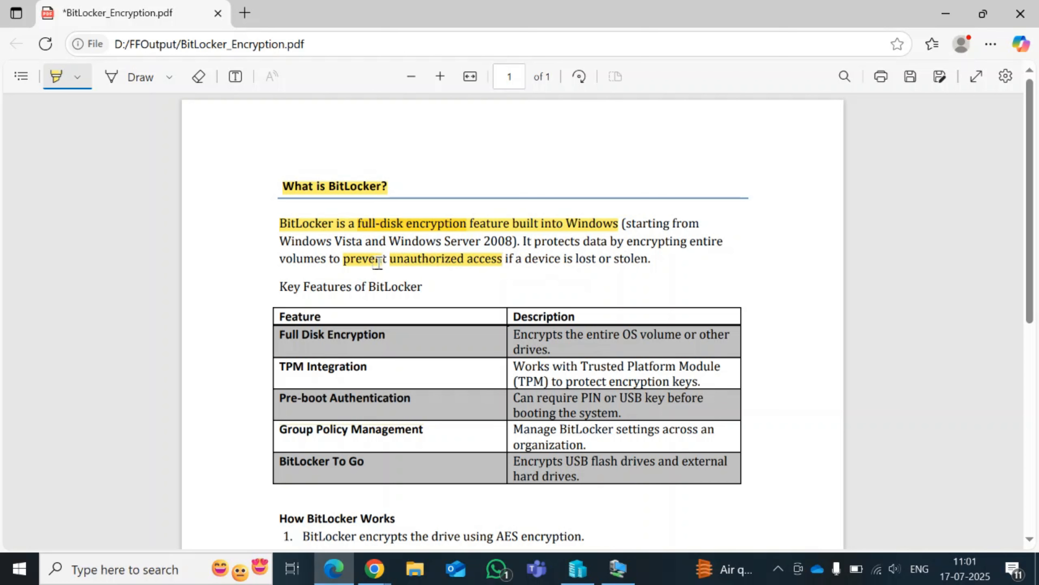
- Highlight the Key Features of BitLocker heading and all five feature names in its table, from Full Disk Encryption to BitLocker To Go
scroll(377, 270, "down", 2)
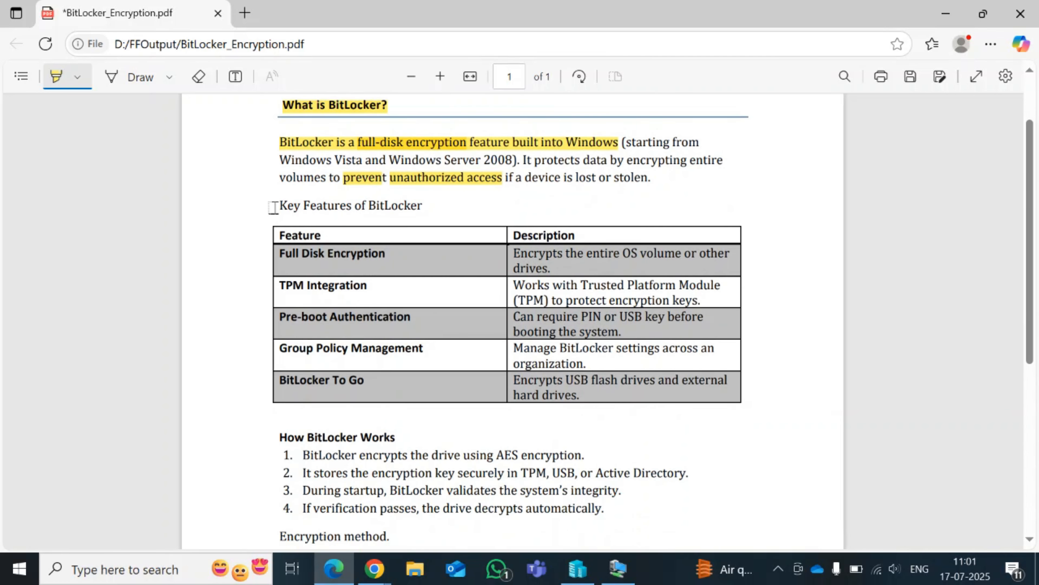
left_click_drag(274, 205, 422, 208)
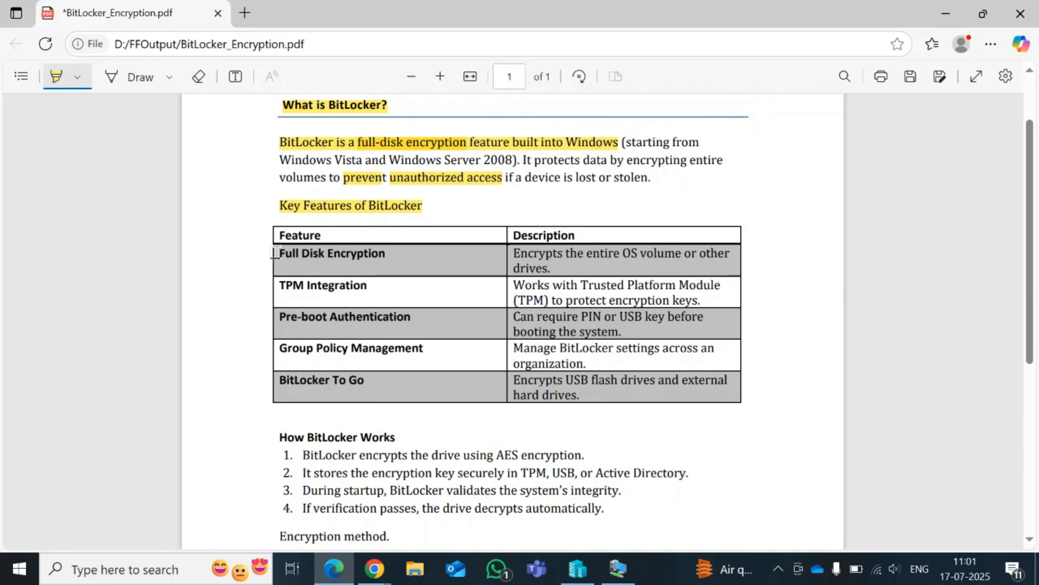
left_click_drag(276, 252, 391, 251)
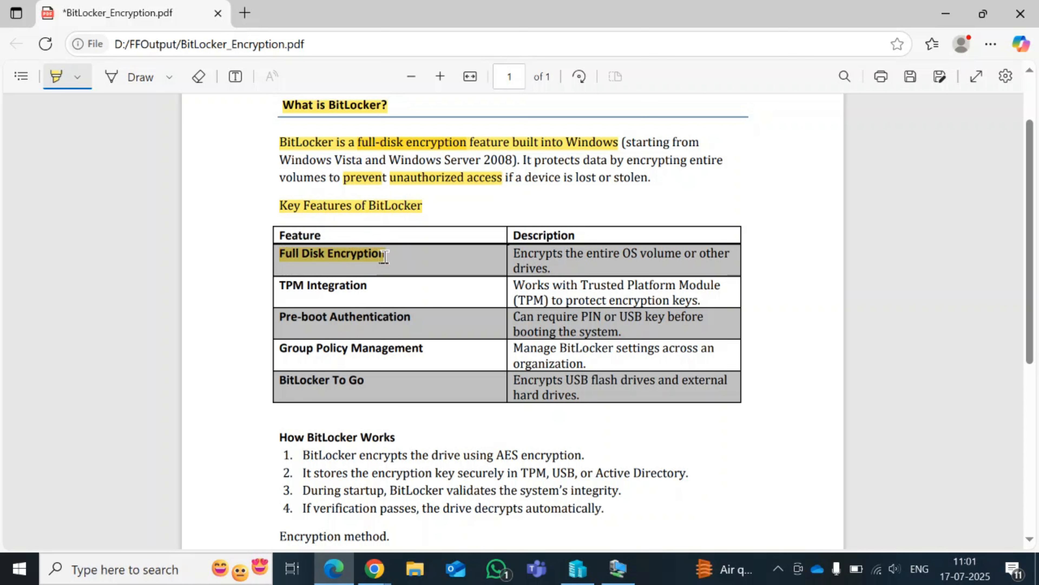
left_click_drag(281, 285, 374, 286)
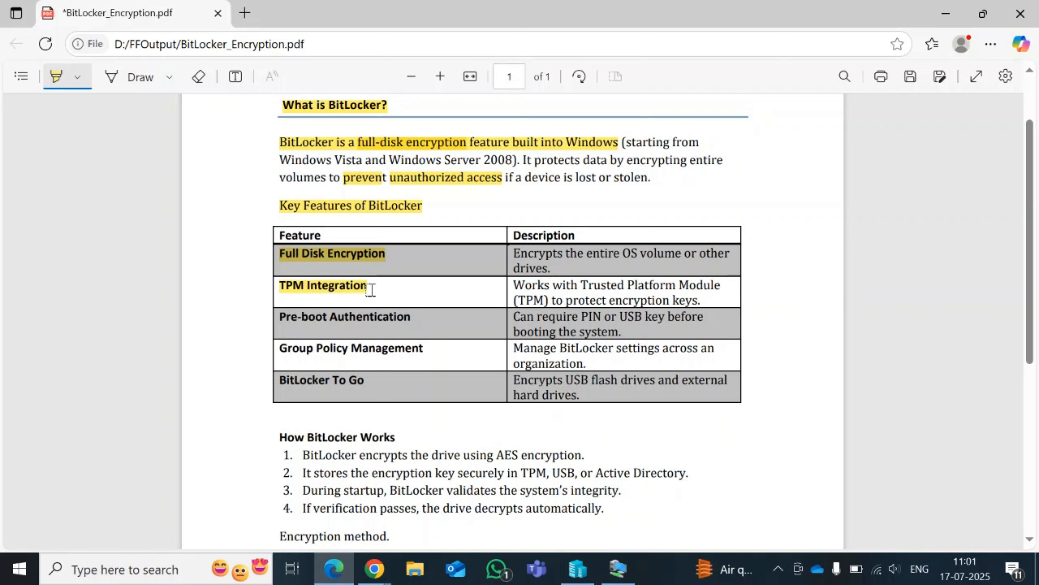
left_click_drag(278, 317, 415, 316)
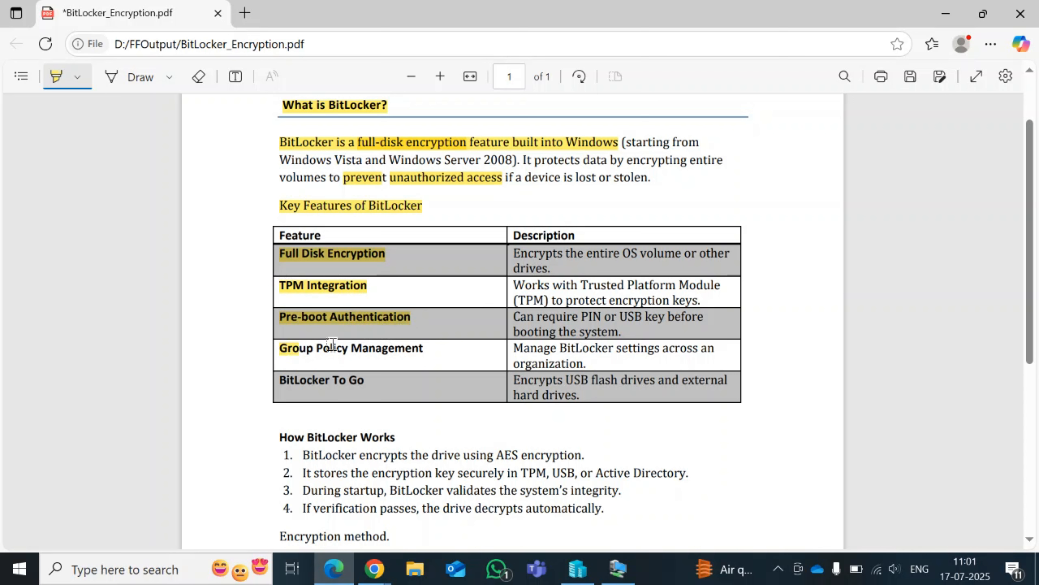
left_click_drag(278, 348, 416, 344)
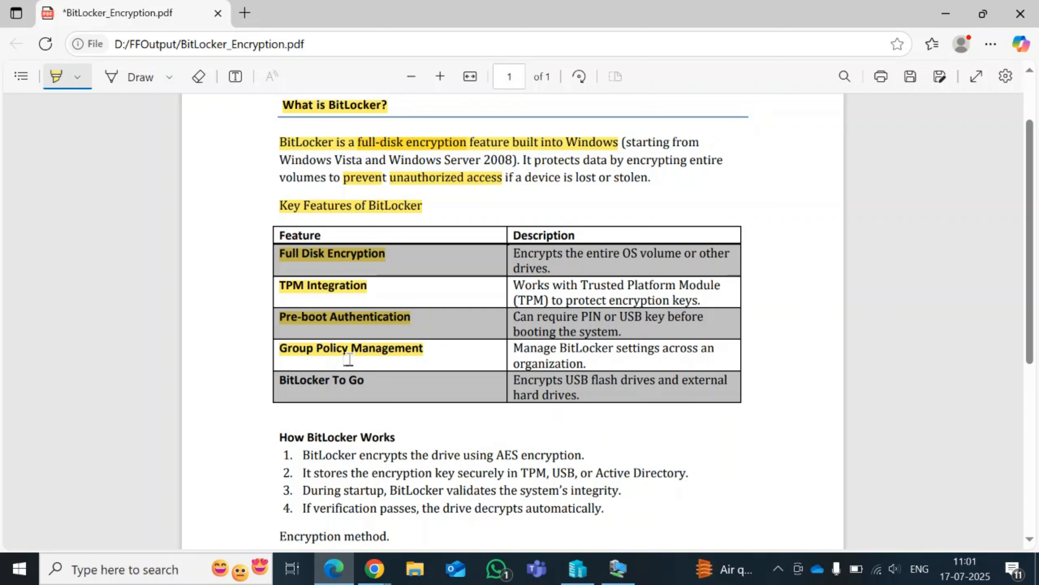
scroll(476, 350, "down", 2)
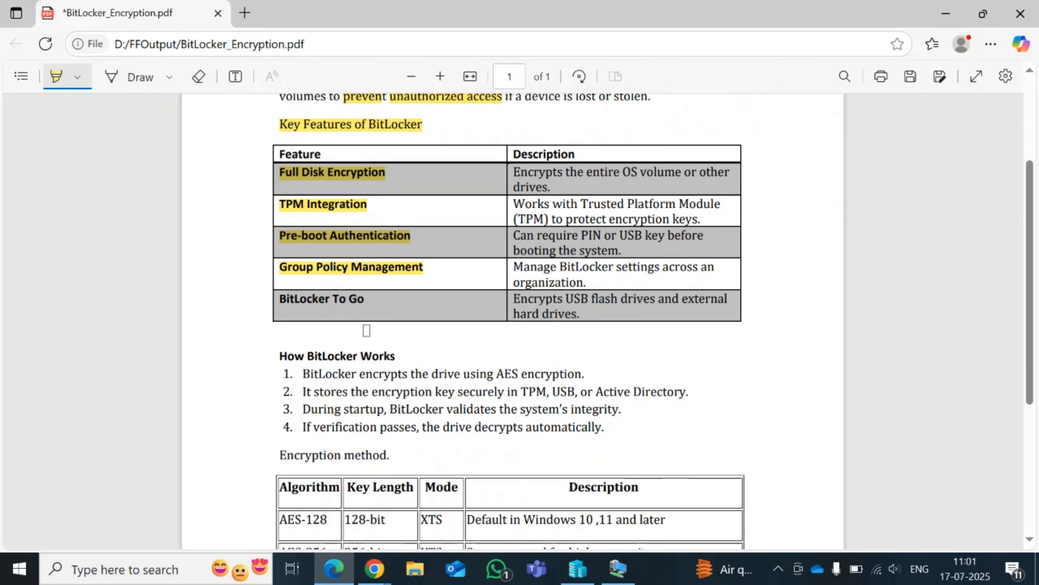
left_click_drag(278, 299, 372, 300)
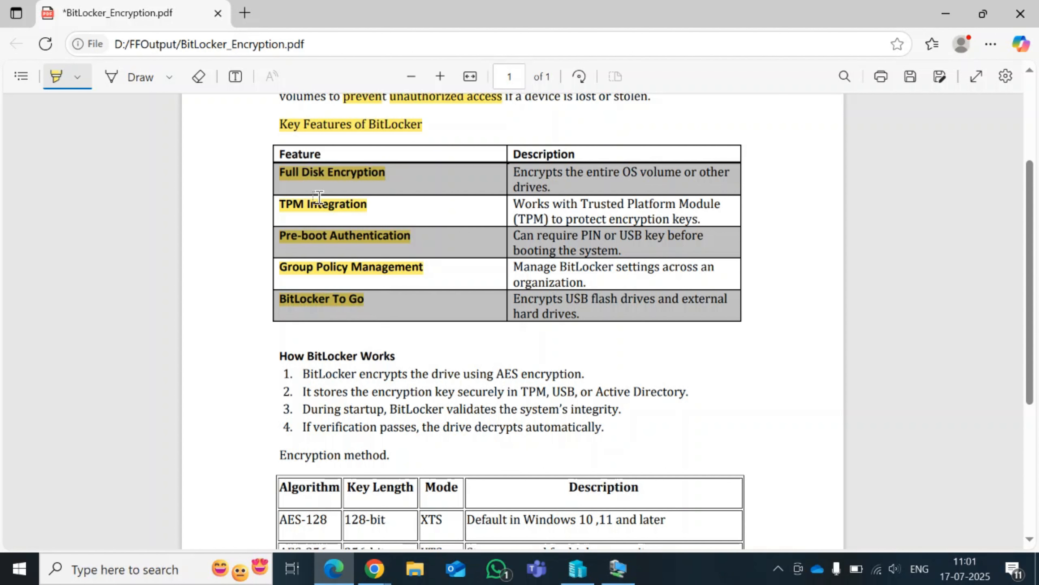
scroll(365, 302, "down", 1)
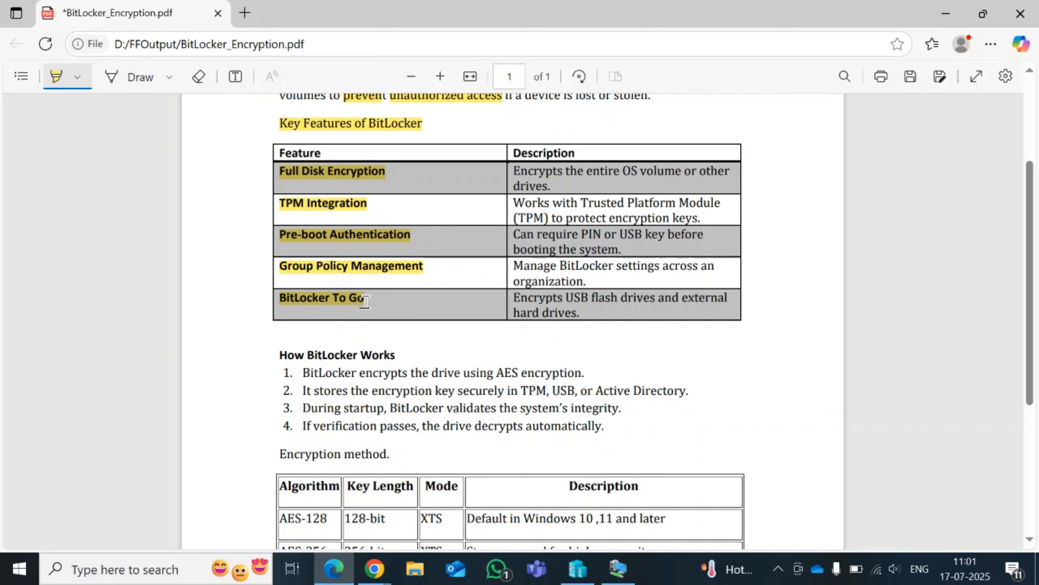
- Highlight the Encryption method heading, the AES-128 and AES-256 entries of the first two rows, and the first XTS and CBC modes
scroll(365, 302, "down", 4)
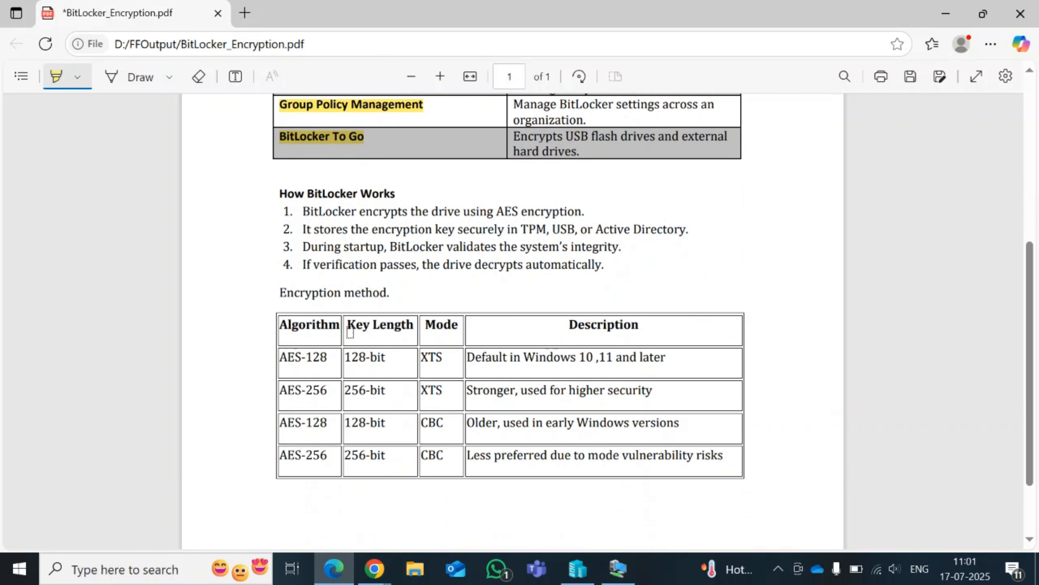
left_click_drag(279, 292, 381, 292)
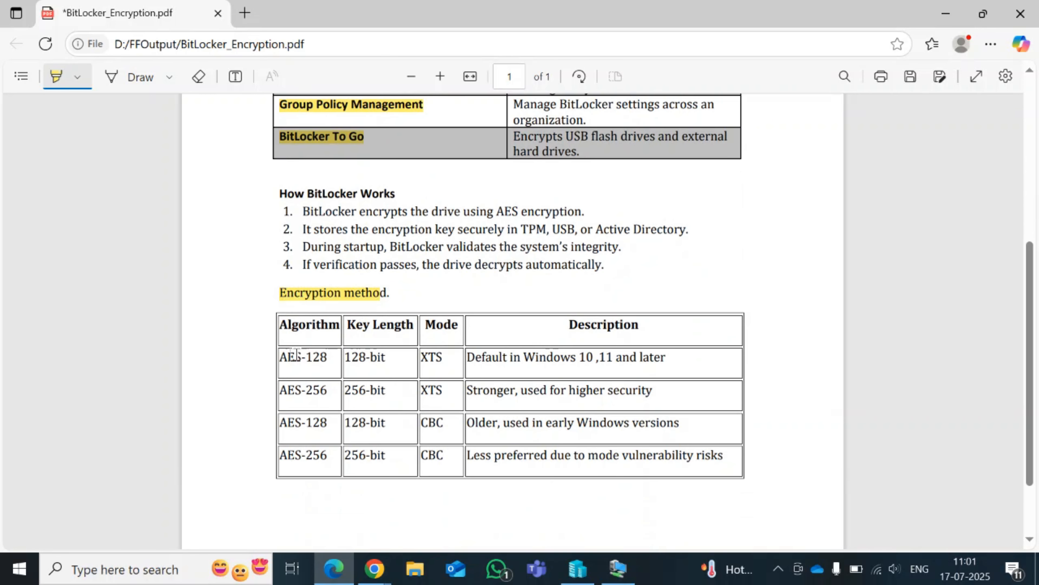
left_click_drag(279, 356, 351, 358)
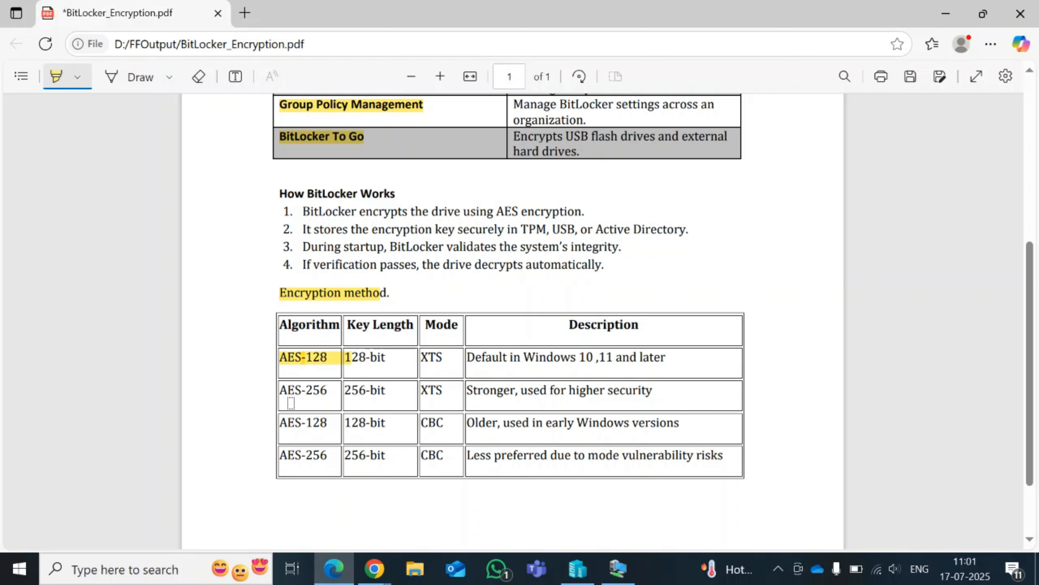
left_click_drag(281, 388, 320, 386)
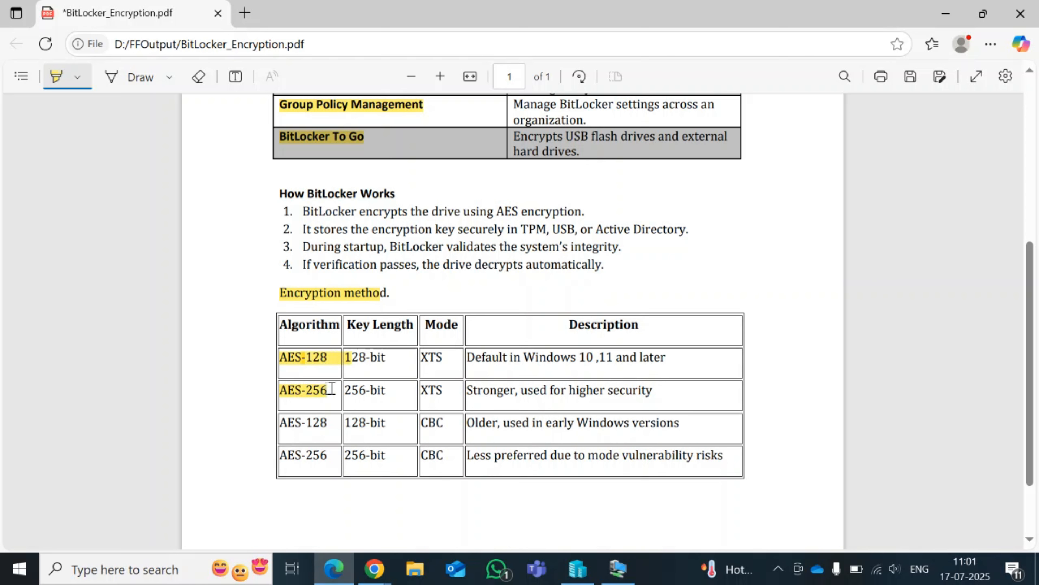
left_click_drag(420, 357, 445, 357)
left_click_drag(429, 423, 455, 424)
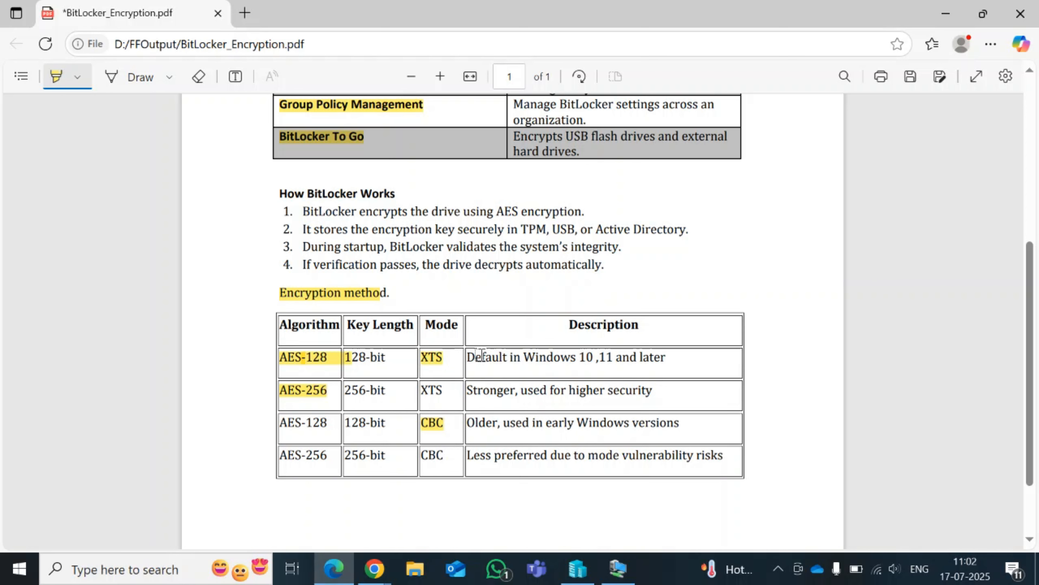
- Highlight the Windows 10, 11 default description, the AES-256 XTS and AES-128 CBC algorithm names, and the mode and description text of the CBC rows
left_click_drag(471, 356, 663, 363)
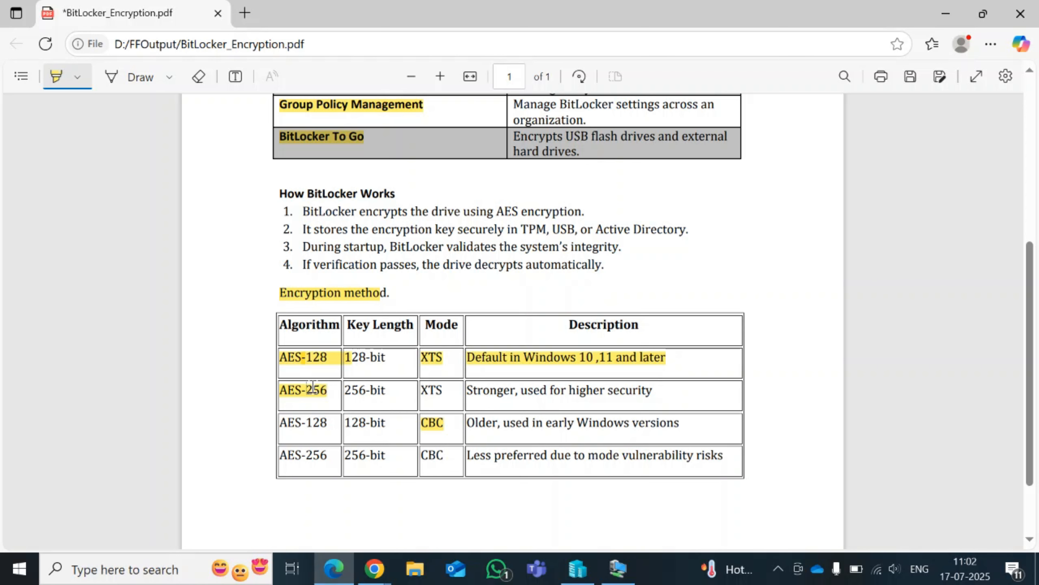
left_click_drag(304, 387, 344, 389)
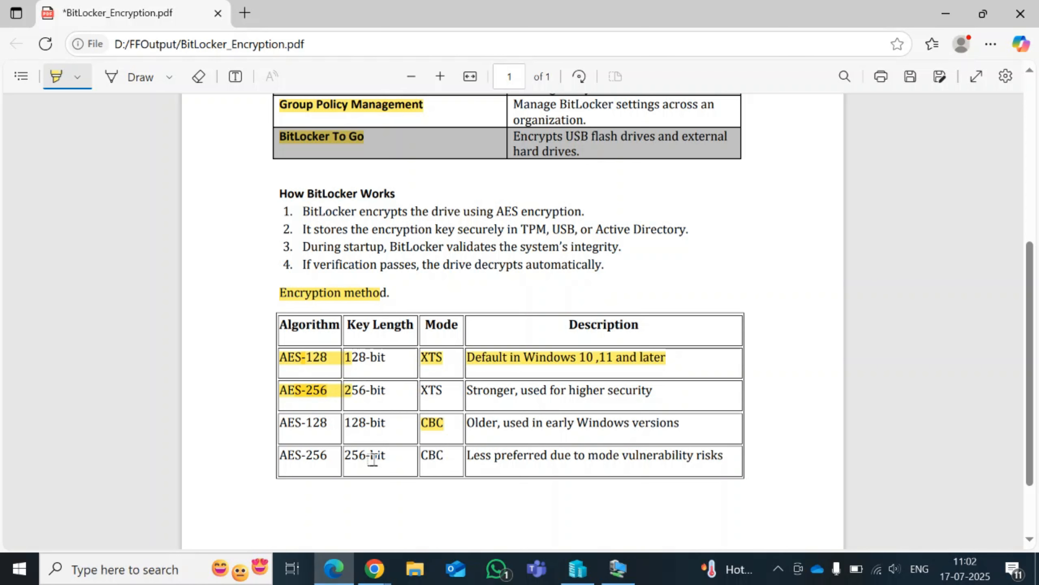
left_click_drag(280, 422, 330, 422)
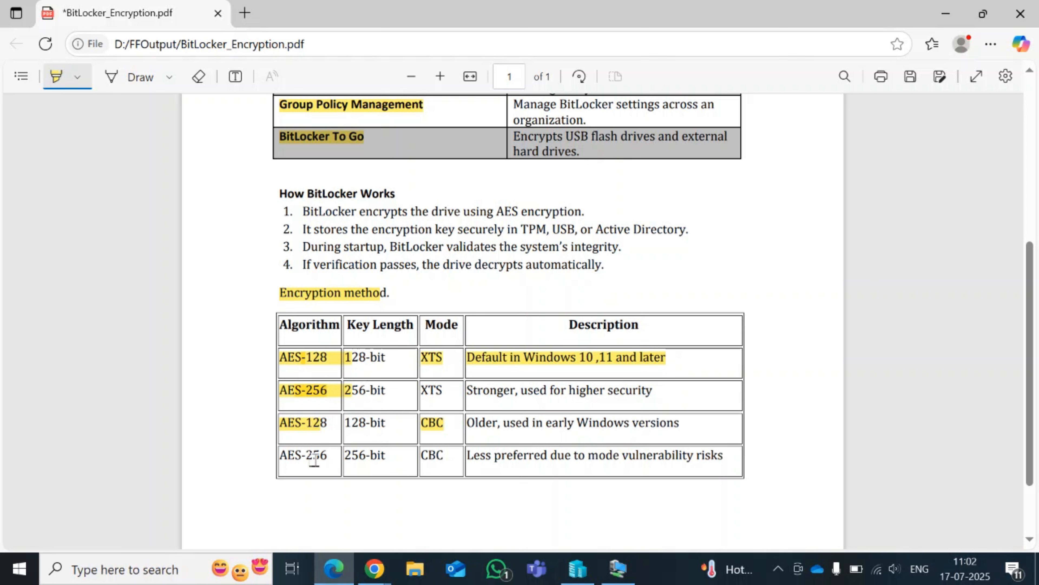
mouse_move(429, 455)
left_mouse_down()
mouse_move(473, 456)
mouse_move(617, 423)
mouse_move(700, 427)
left_mouse_up()
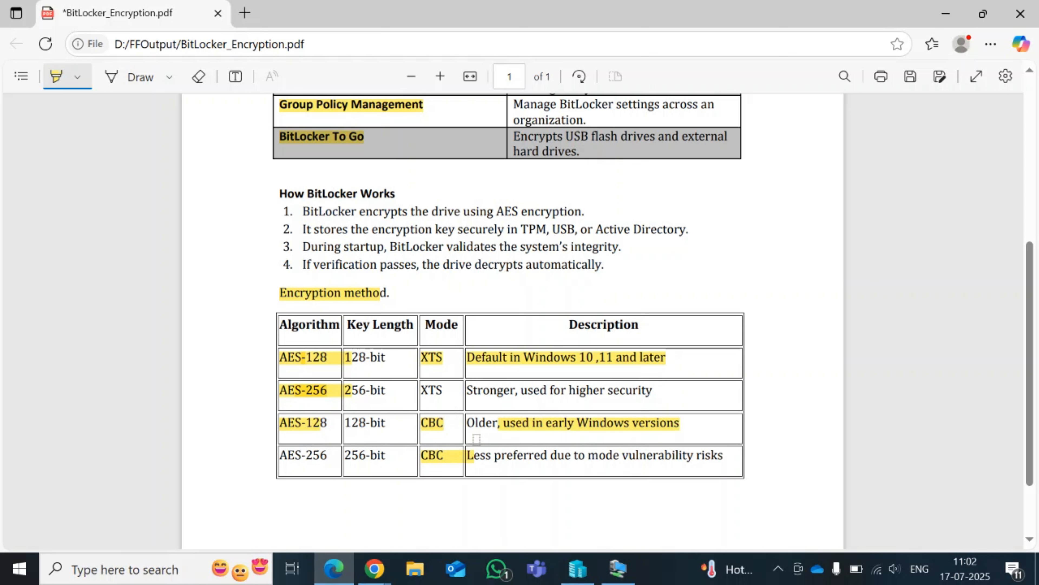
left_click_drag(481, 456, 726, 457)
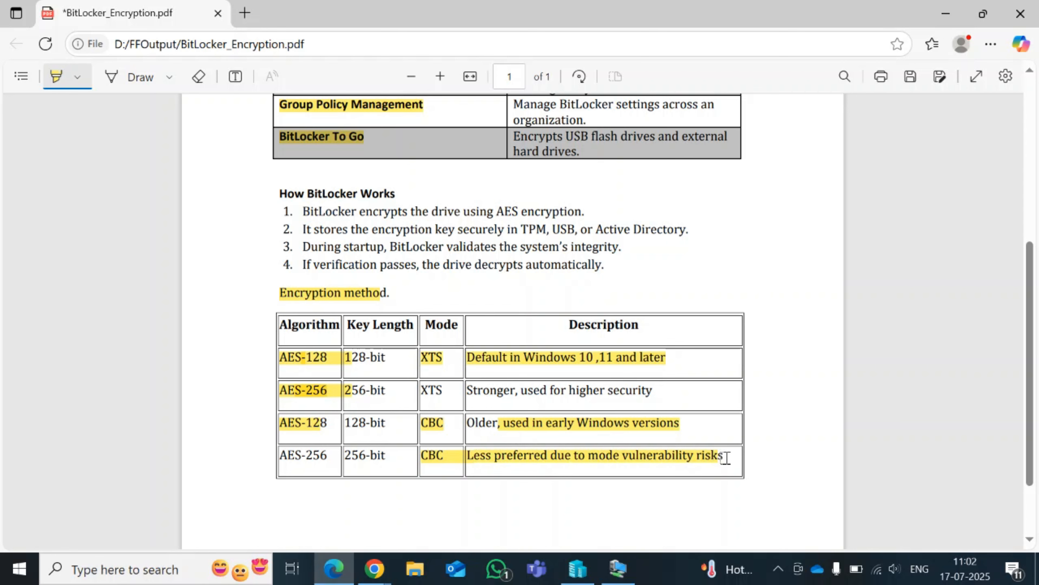
- Return to the start of the PDF, minimize the Edge and Chrome windows, and switch to the WIN-COS virtual machine
scroll(525, 303, "down", 2)
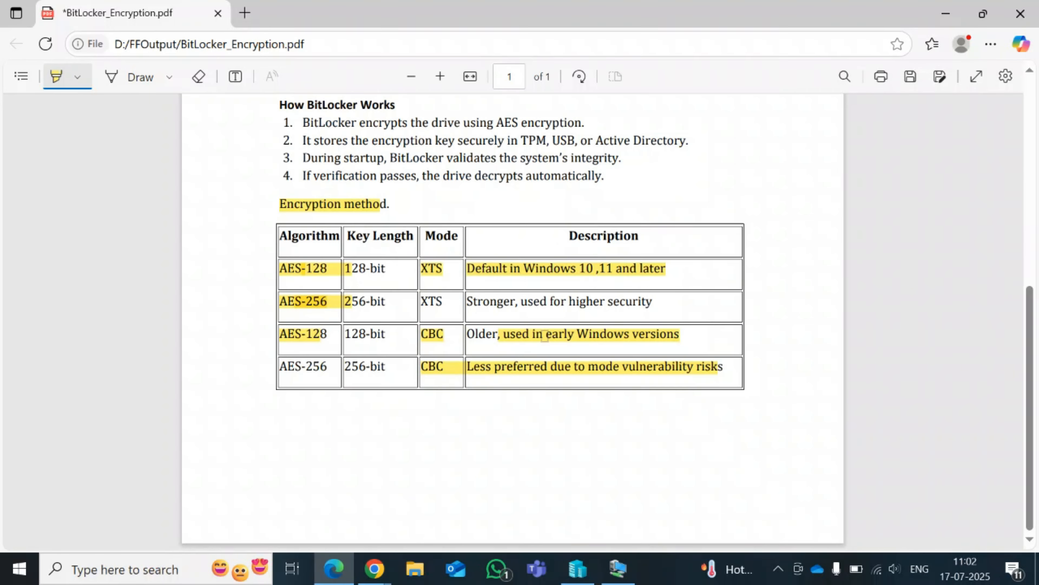
scroll(538, 311, "up", 8)
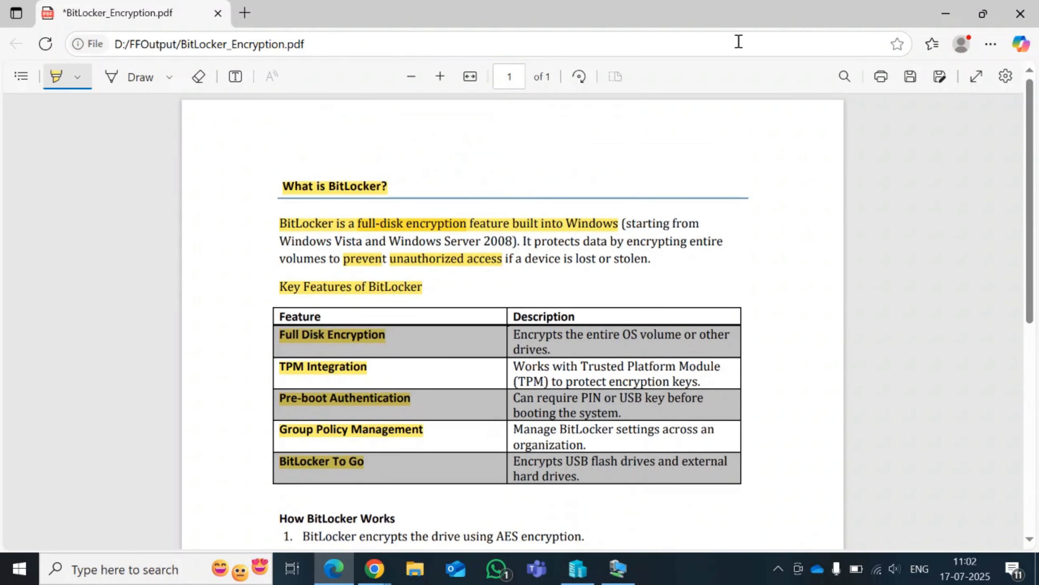
left_click(945, 14)
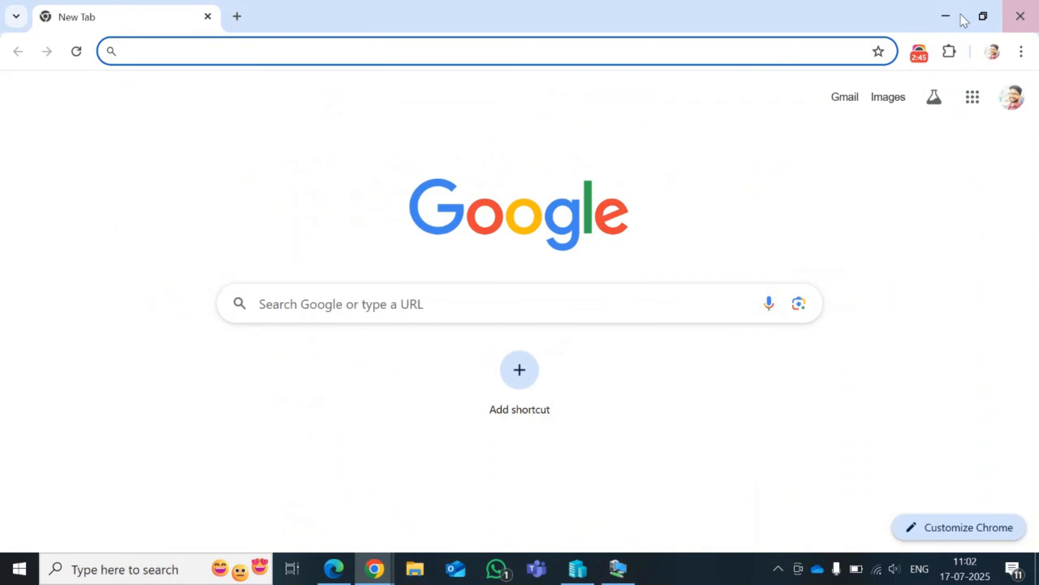
left_click(945, 16)
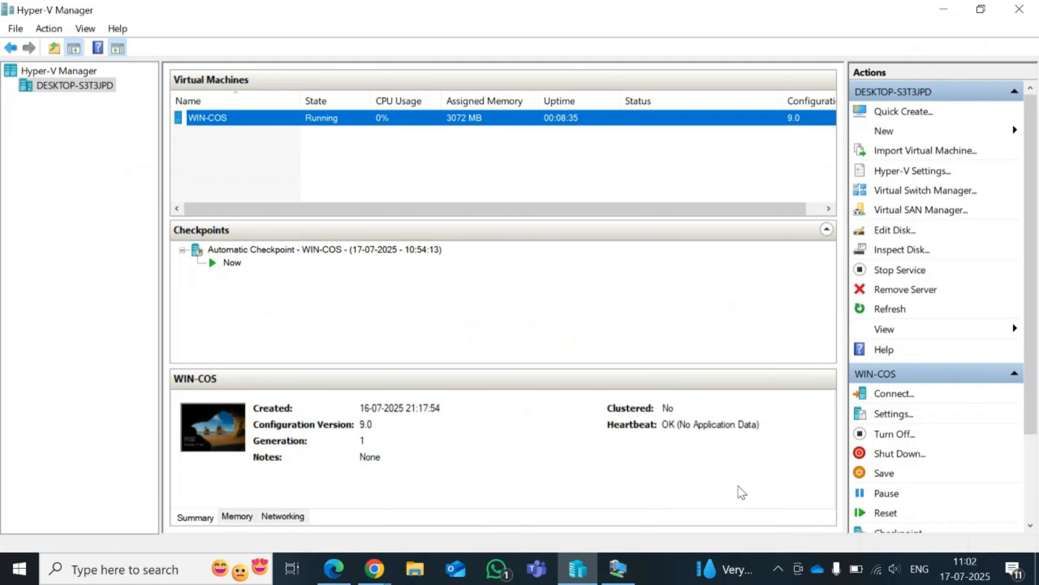
left_click(618, 568)
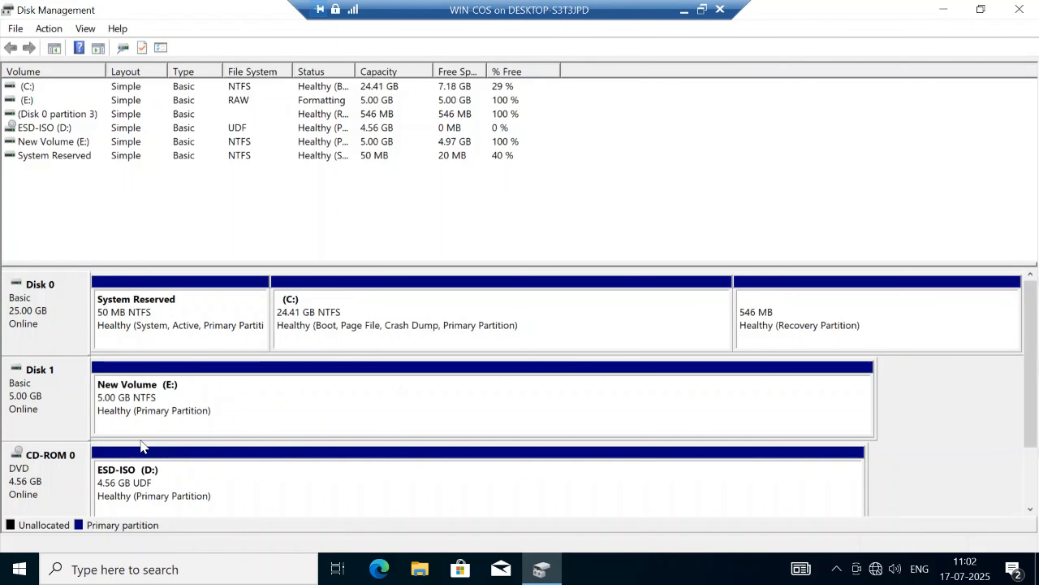
- Show This PC in a maximized File Explorer window and check the Turn on BitLocker option for New Volume (E:) without choosing it
left_click(419, 568)
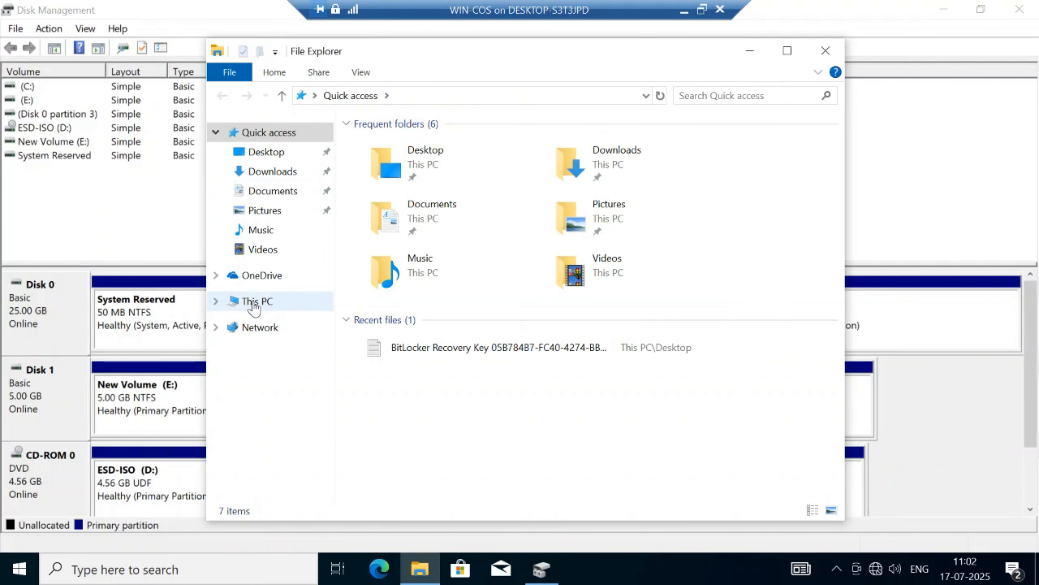
left_click(256, 301)
left_click(788, 50)
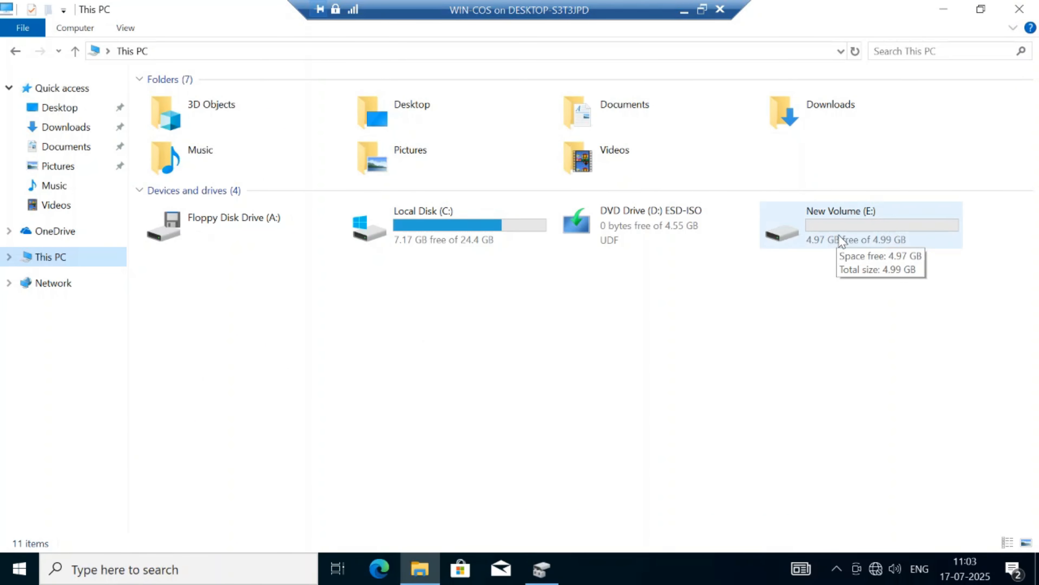
right_click(839, 219)
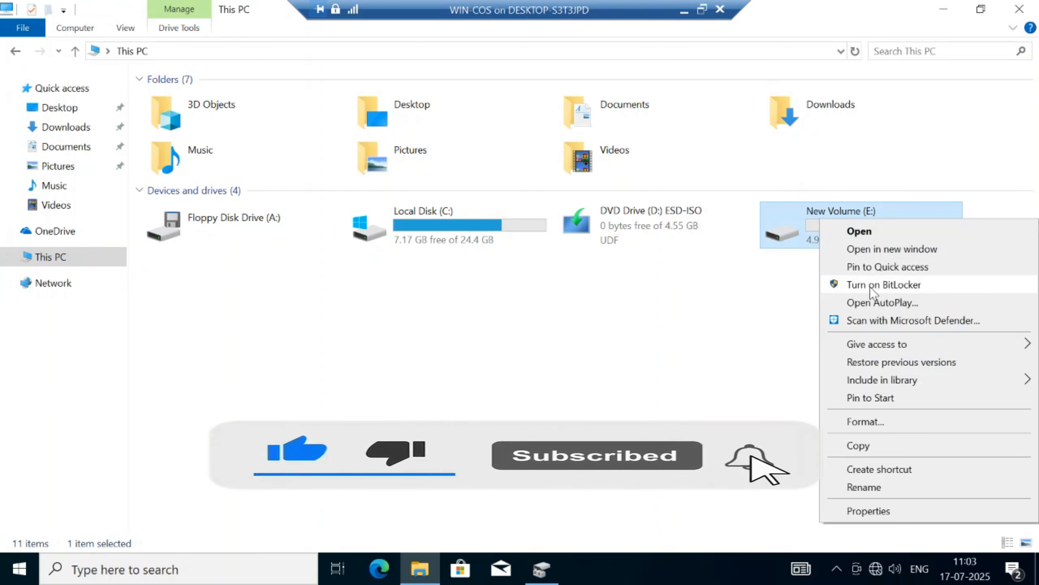
left_click(720, 331)
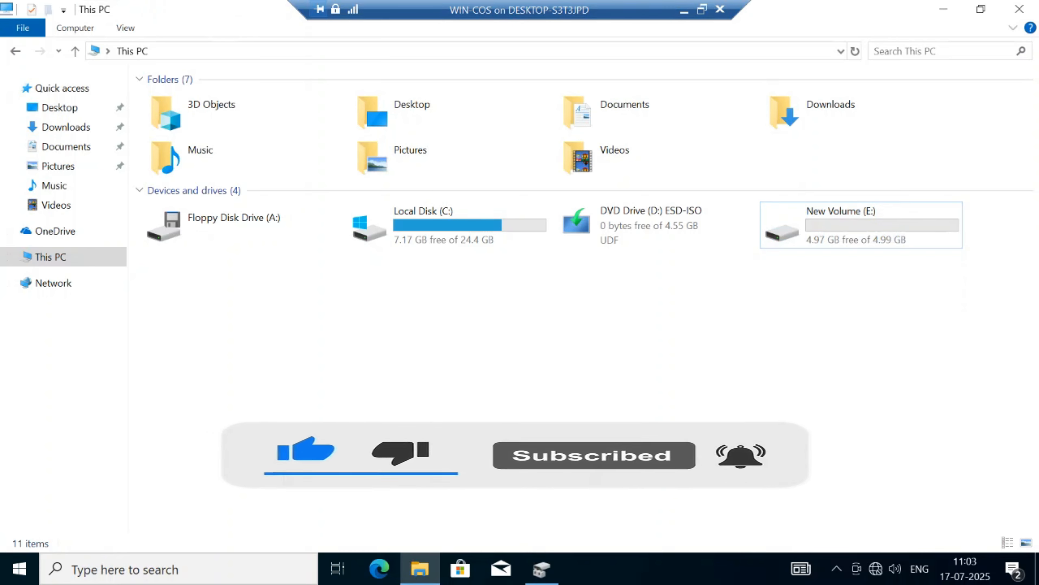
- Search Windows for Manage BitLocker, view the BitLocker entry for New Volume (E:) there, and close the window
left_click(142, 571)
type("b")
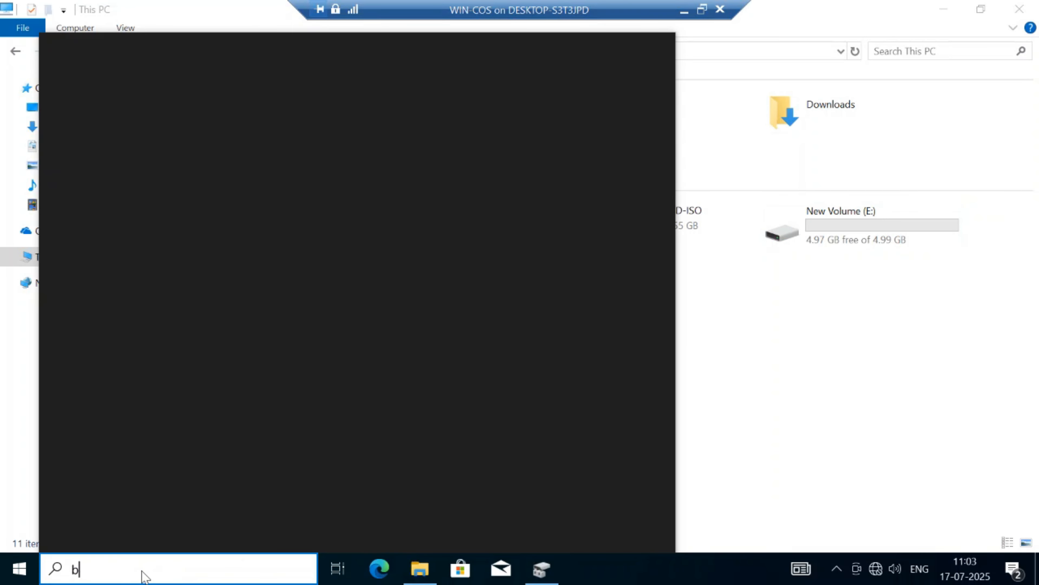
type("itlo")
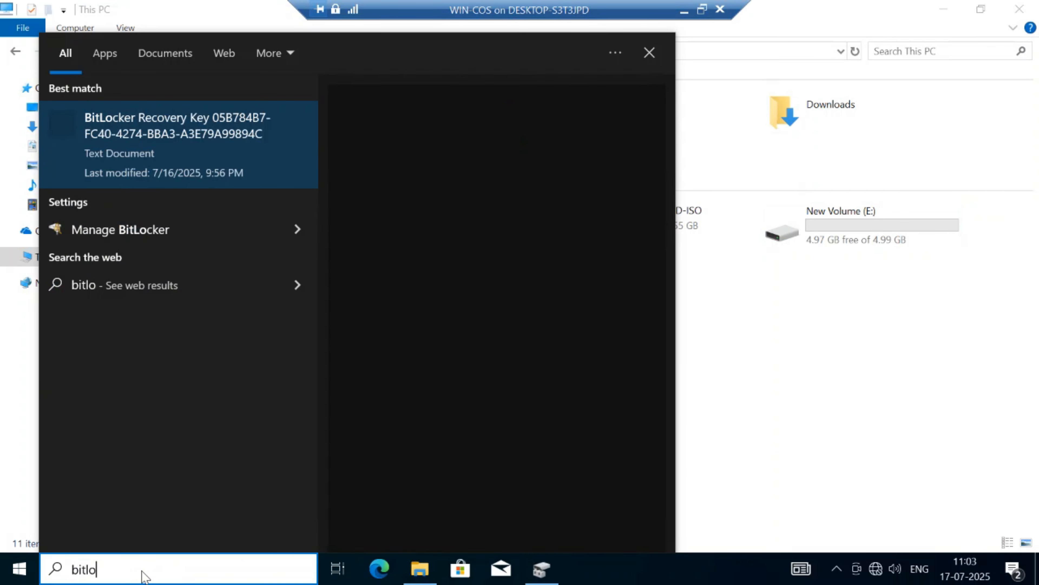
key("BackSpace")
key("BackSpace")
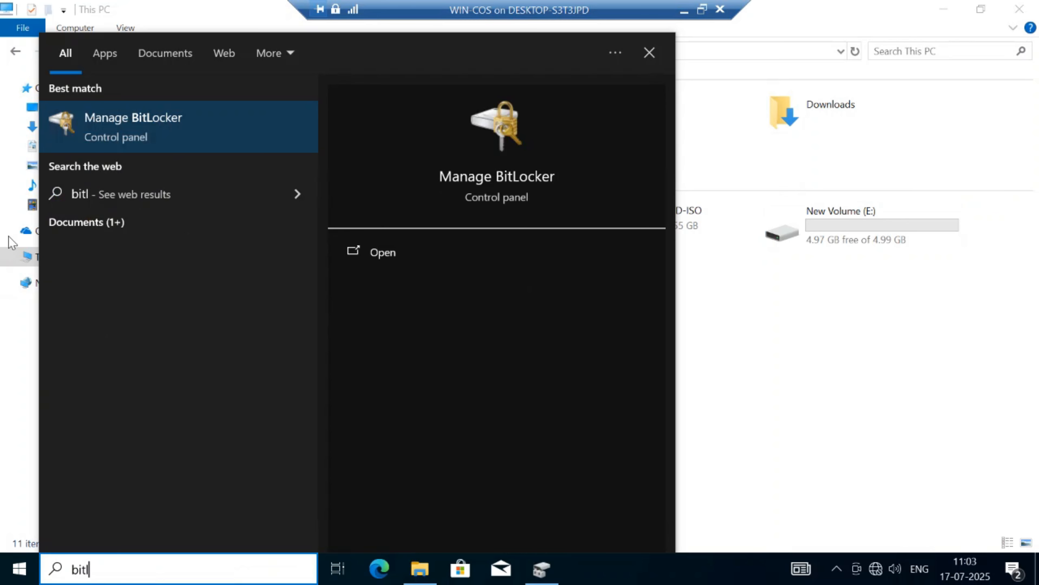
left_click(218, 120)
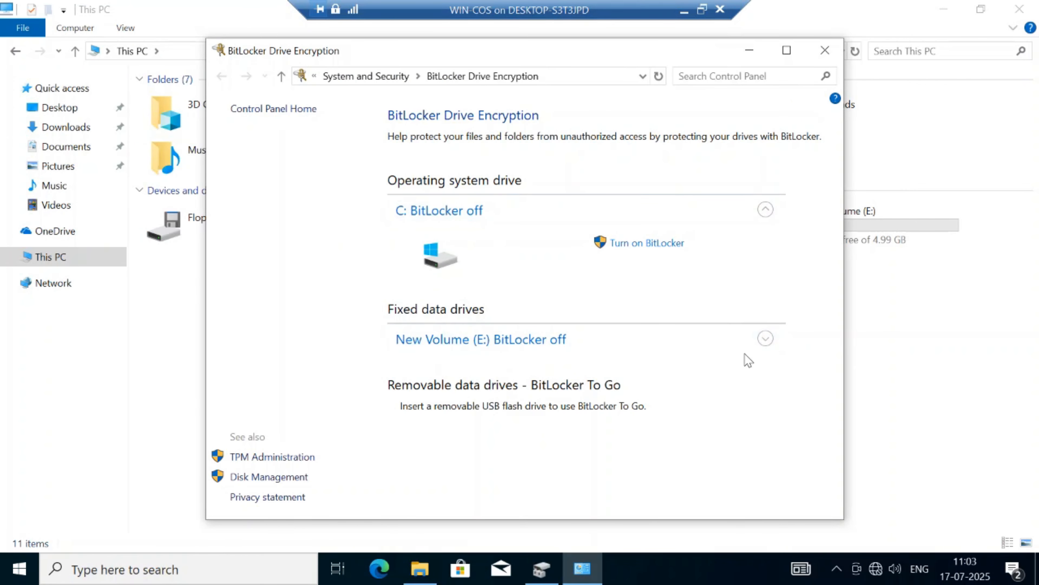
left_click(764, 338)
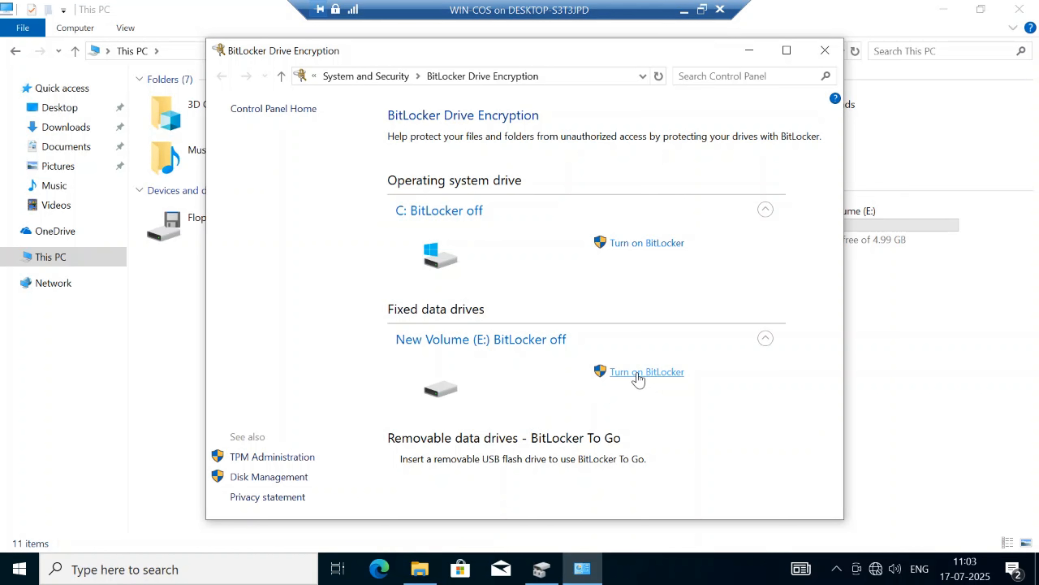
left_click(825, 50)
- Turn on BitLocker for New Volume (E:) from This PC and set an unlock password, entering it in both password fields
left_click(847, 226)
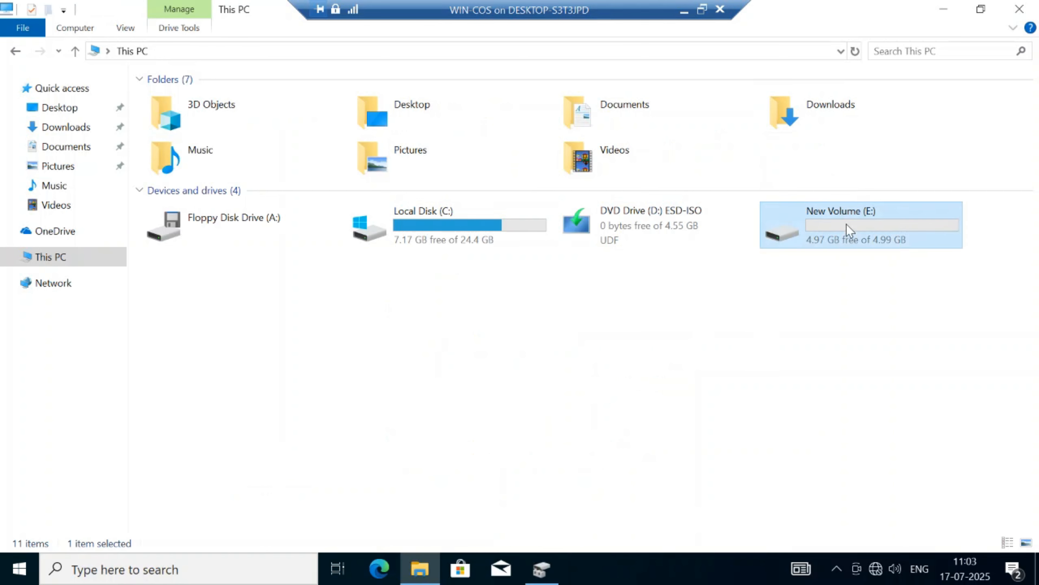
right_click(847, 229)
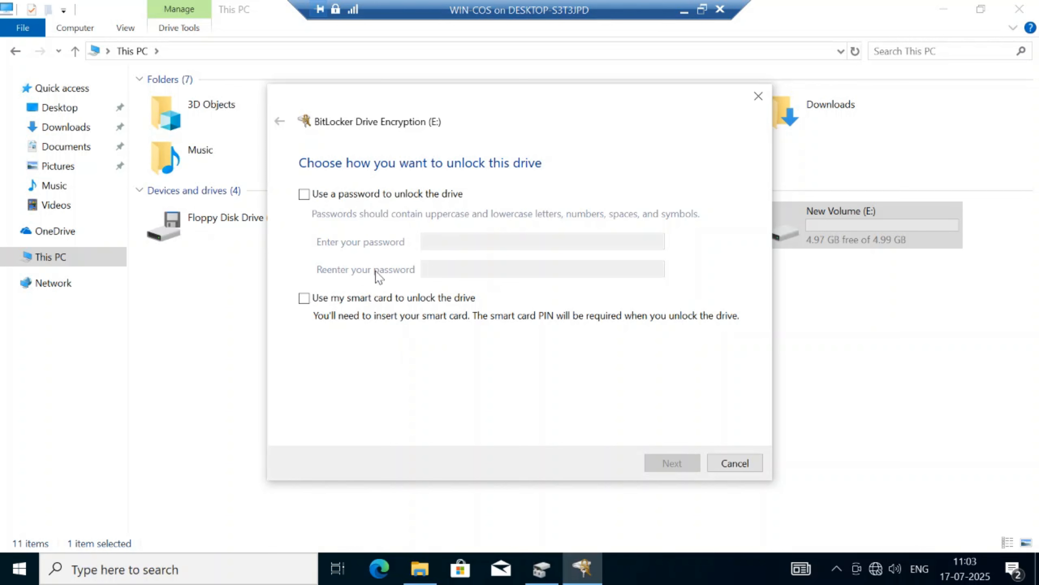
left_click(344, 197)
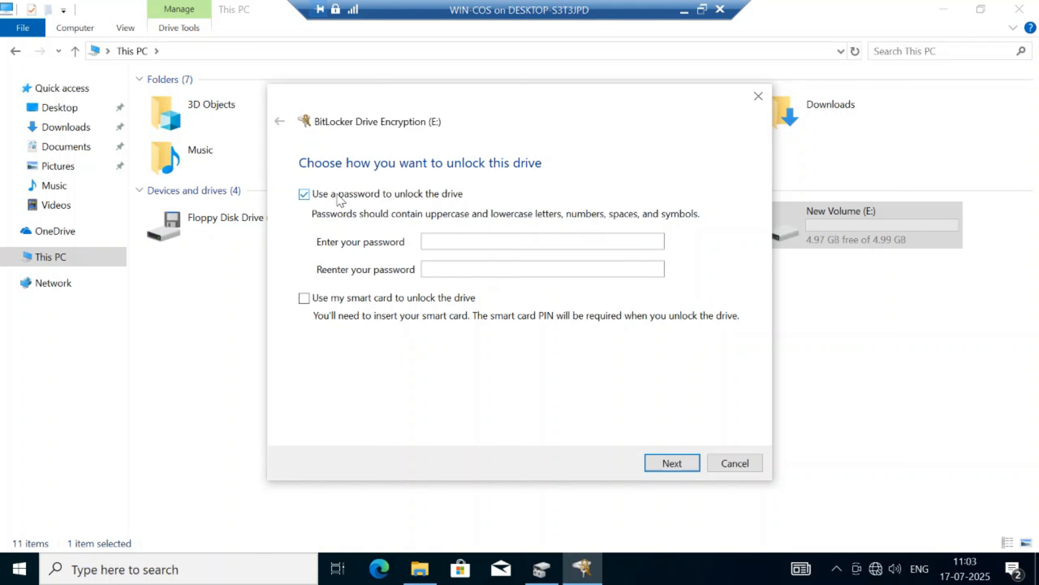
left_click(440, 240)
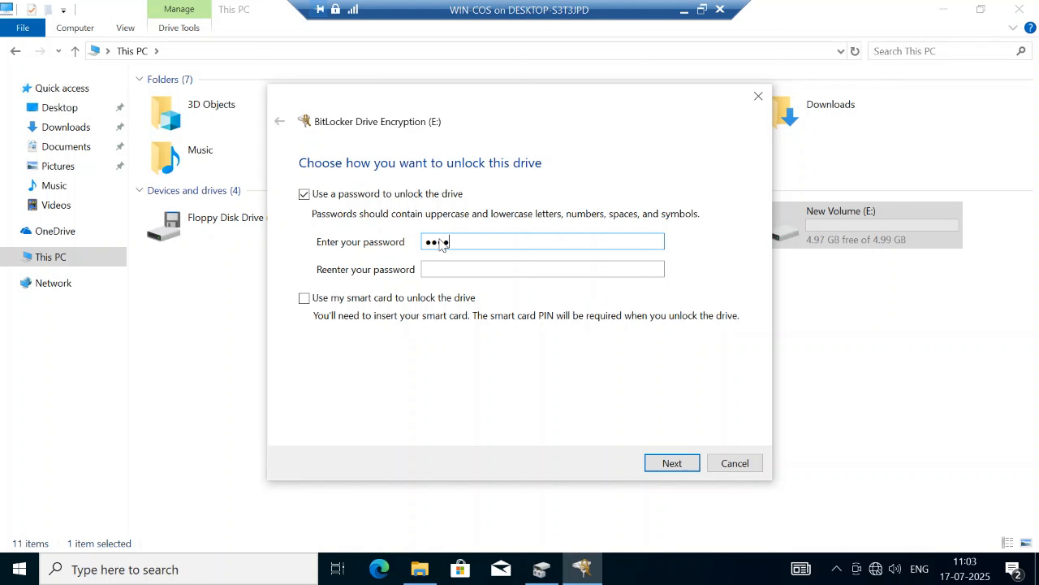
key("Tab")
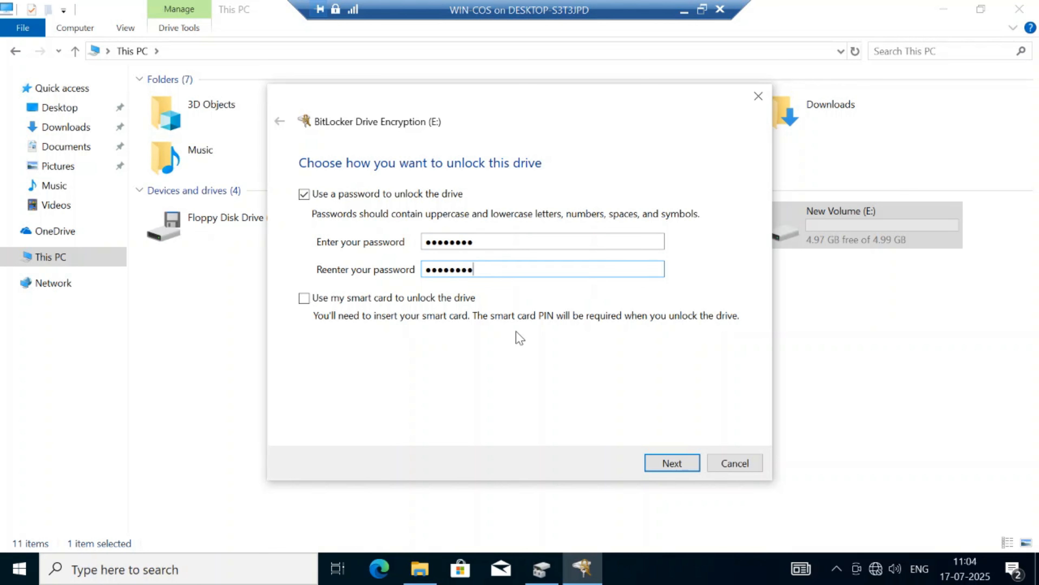
left_click(657, 462)
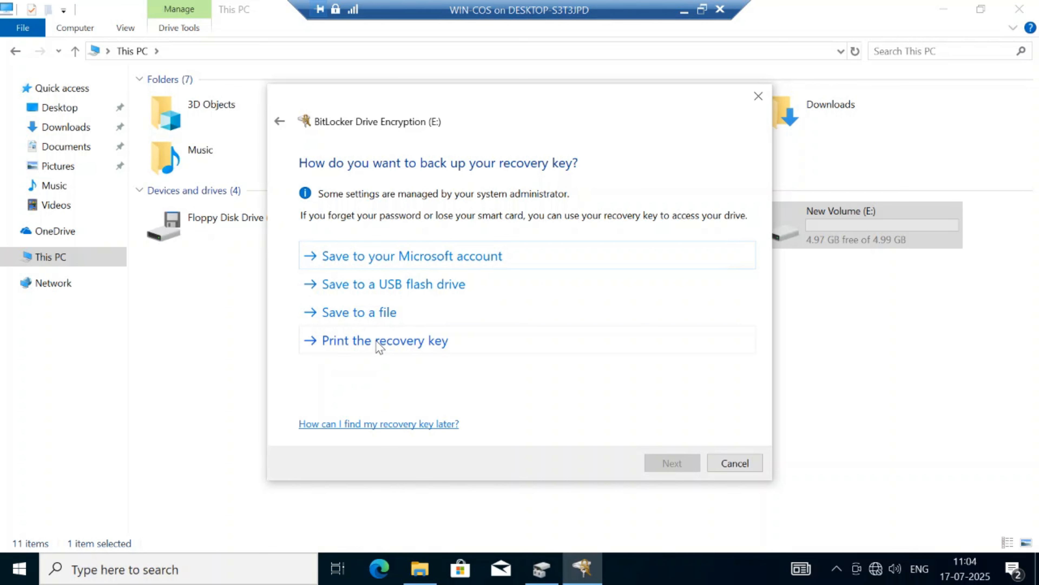
- Back up the recovery key to a text file in the Downloads folder and continue the BitLocker setup
left_click(373, 317)
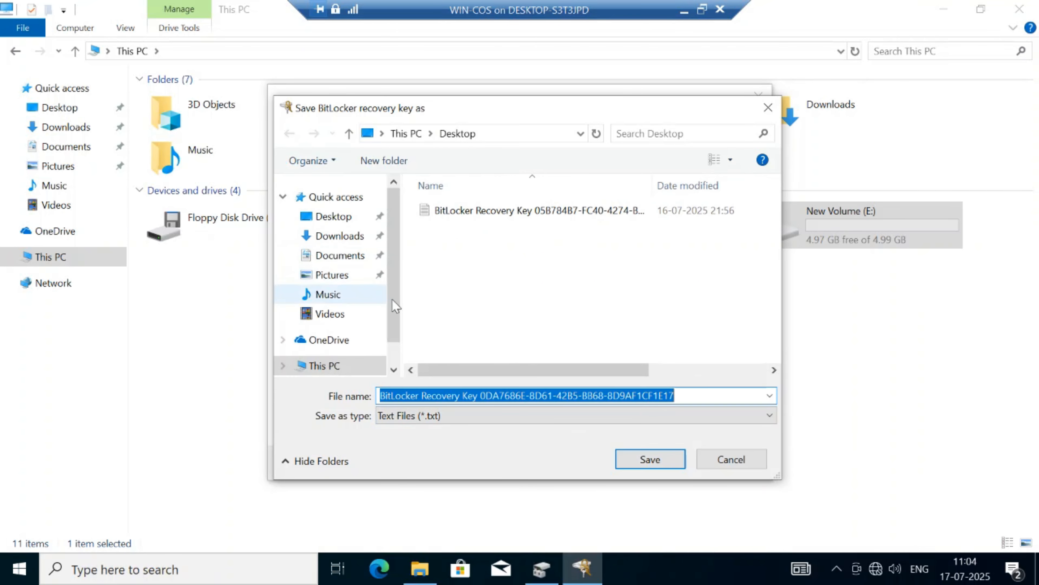
left_click(333, 236)
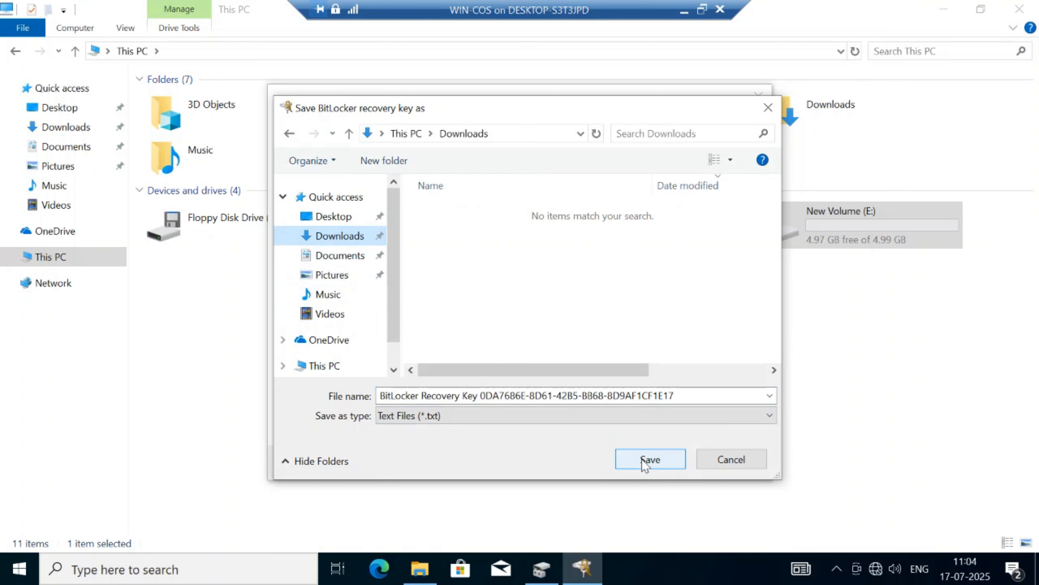
left_click(652, 457)
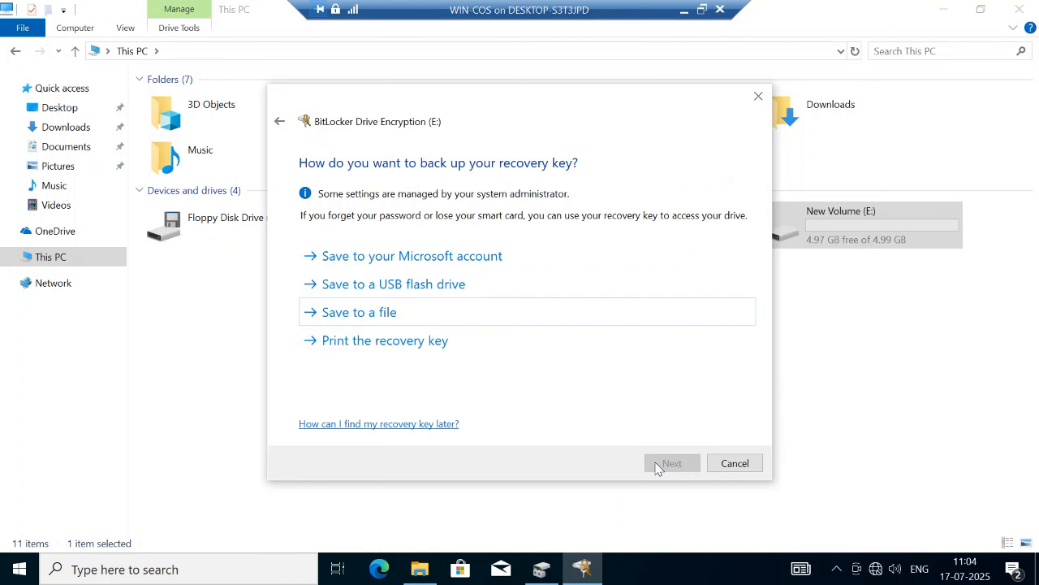
left_click(675, 464)
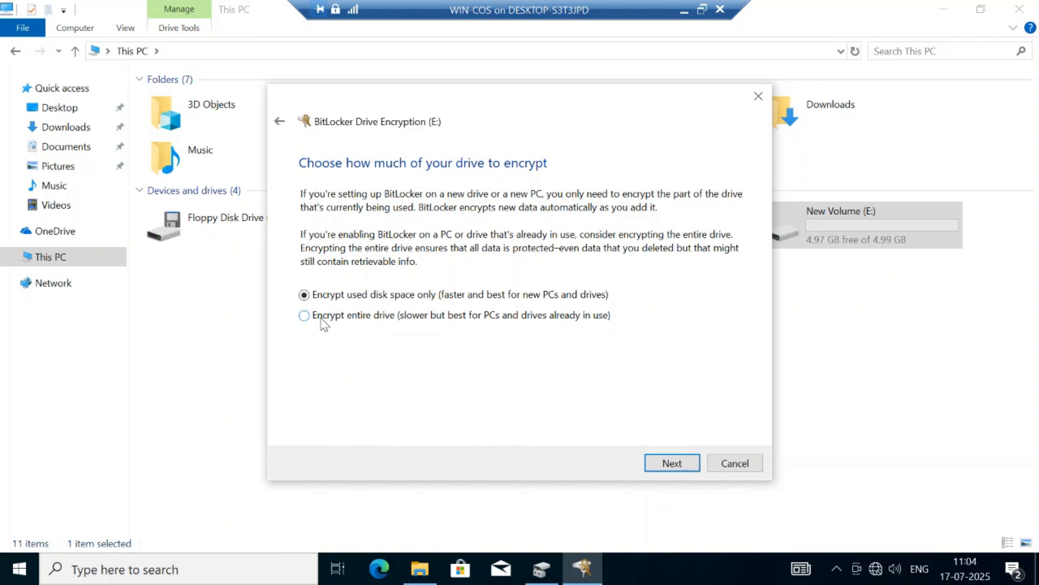
- Encrypt the entire E: drive using the new encryption mode, and dismiss the completion dialog
left_click(340, 323)
left_click(661, 470)
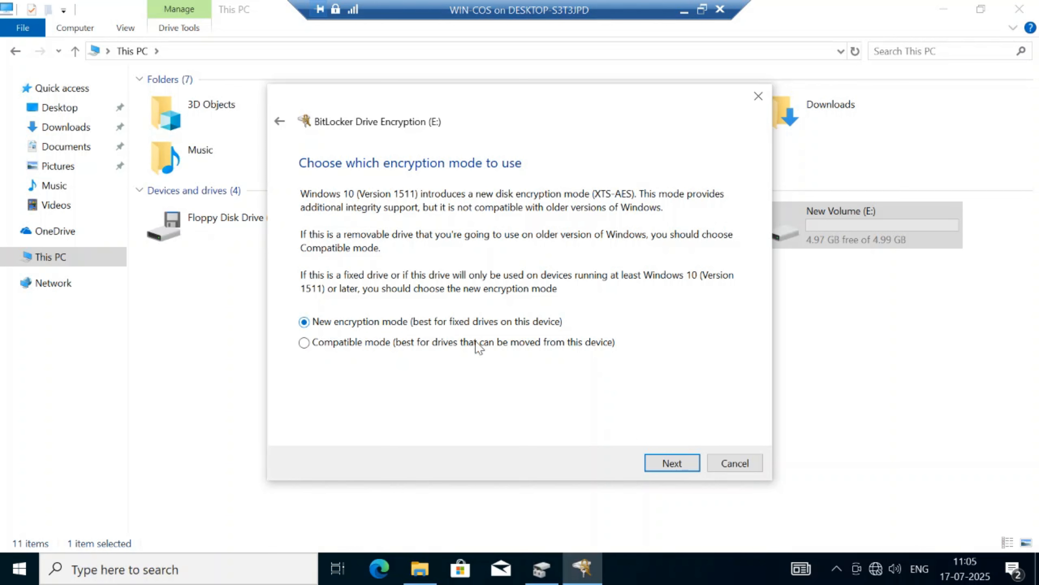
left_click(655, 463)
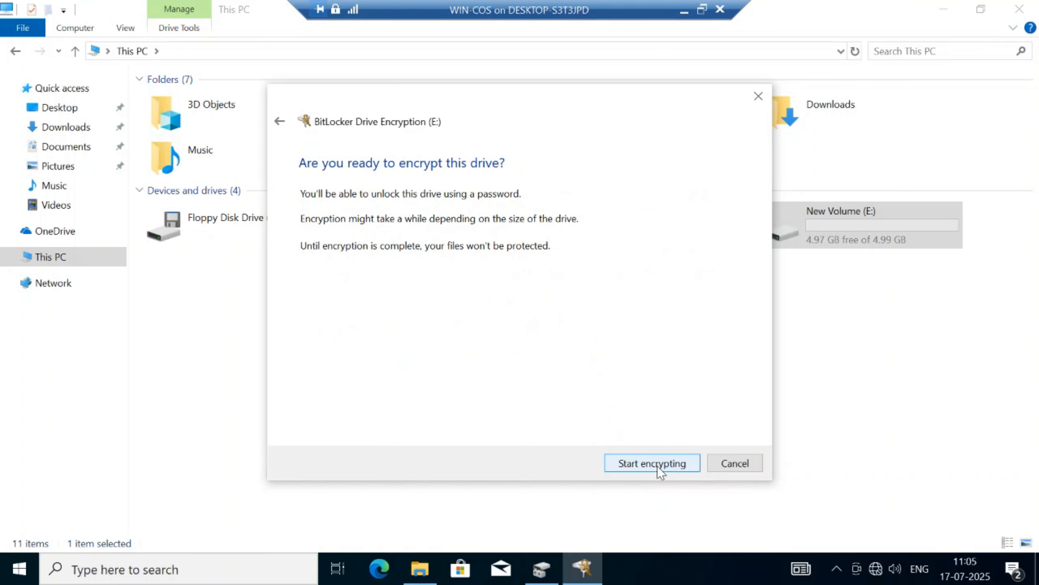
left_click(658, 466)
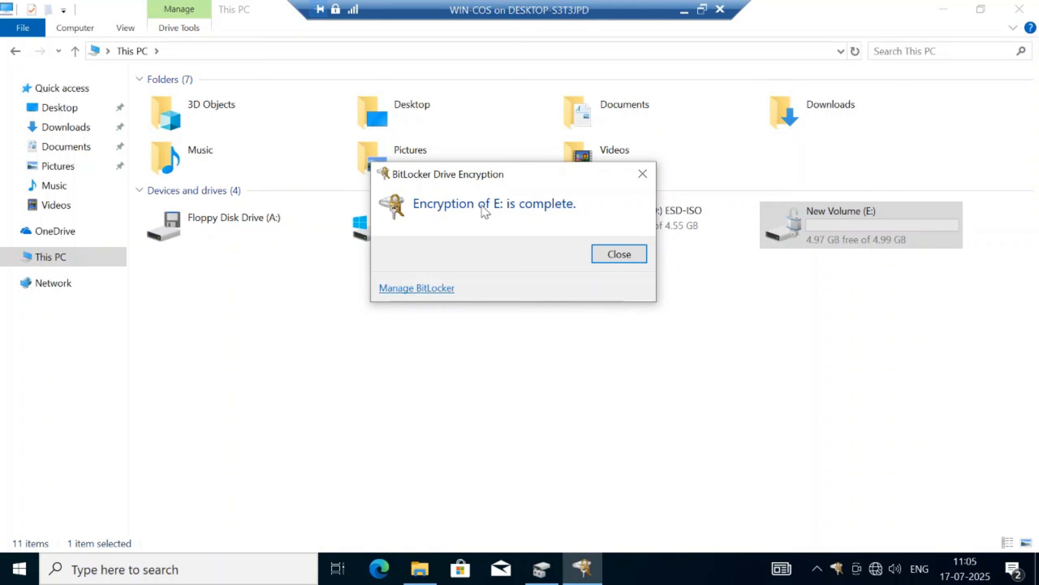
left_click(617, 254)
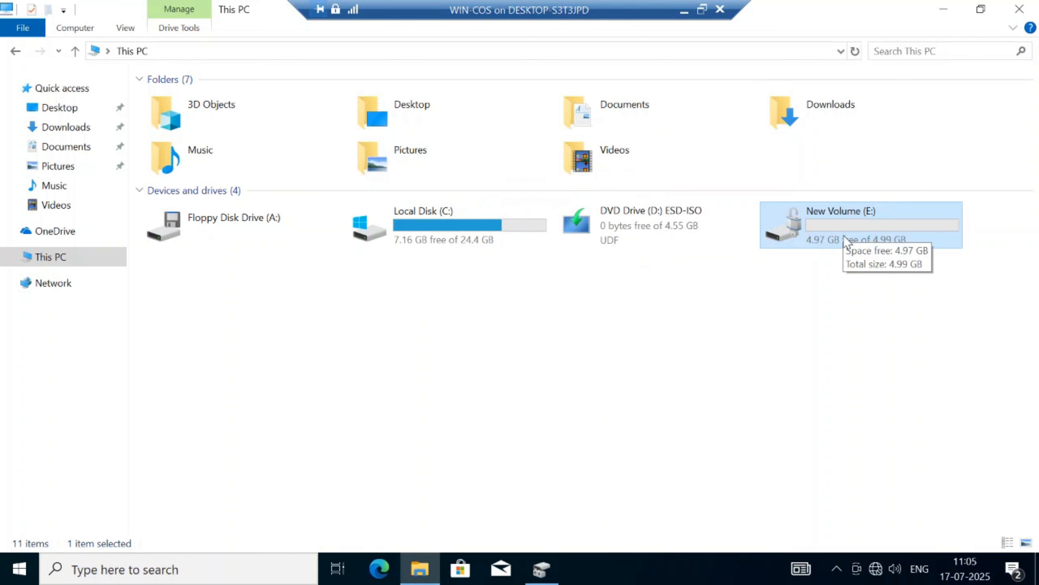
- Restart the virtual machine and sign back in to Windows with the account password
key("super")
key("super")
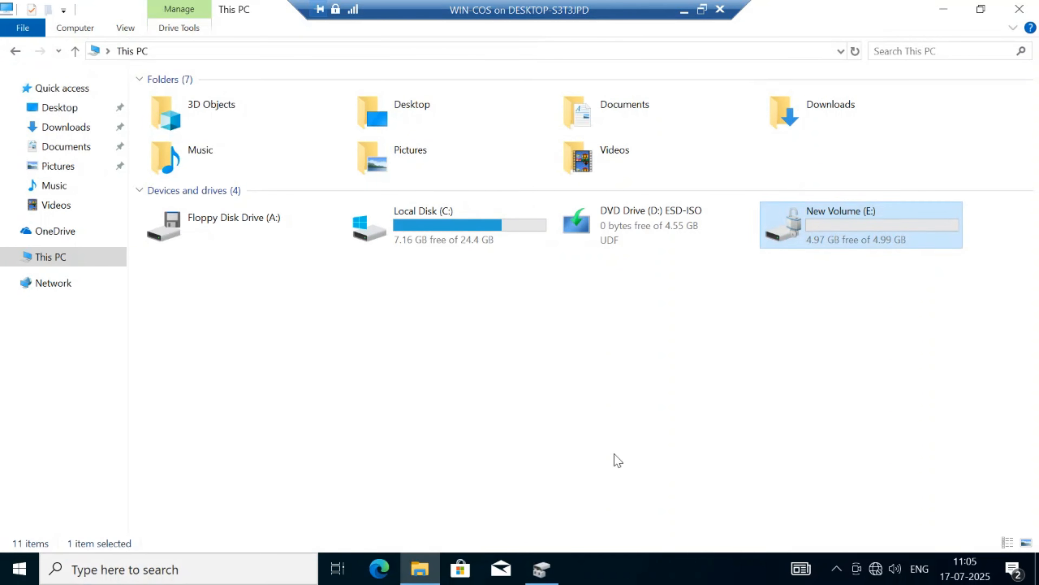
left_click(617, 462)
left_click(576, 567)
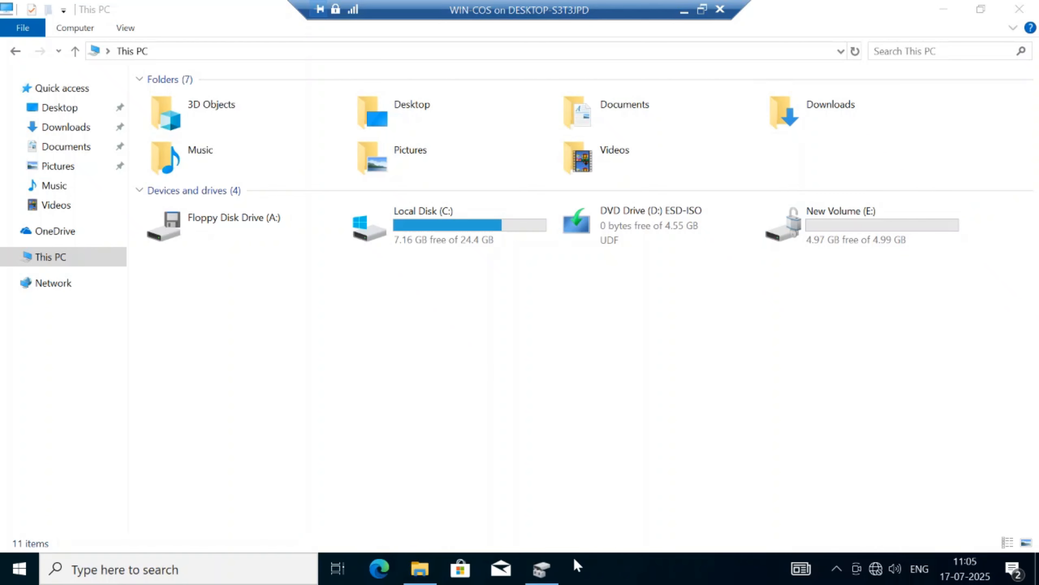
type("•••")
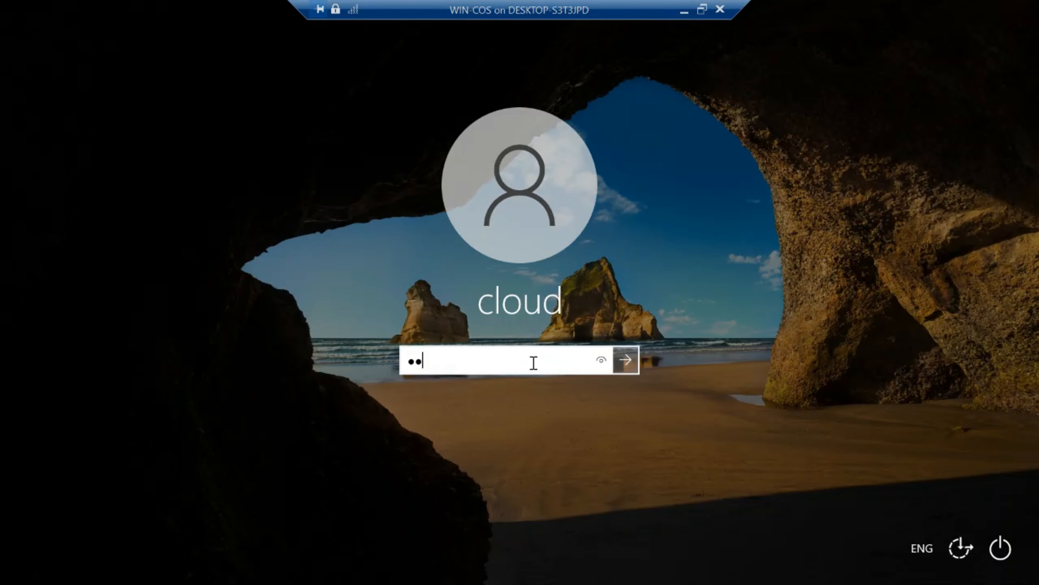
key("Return")
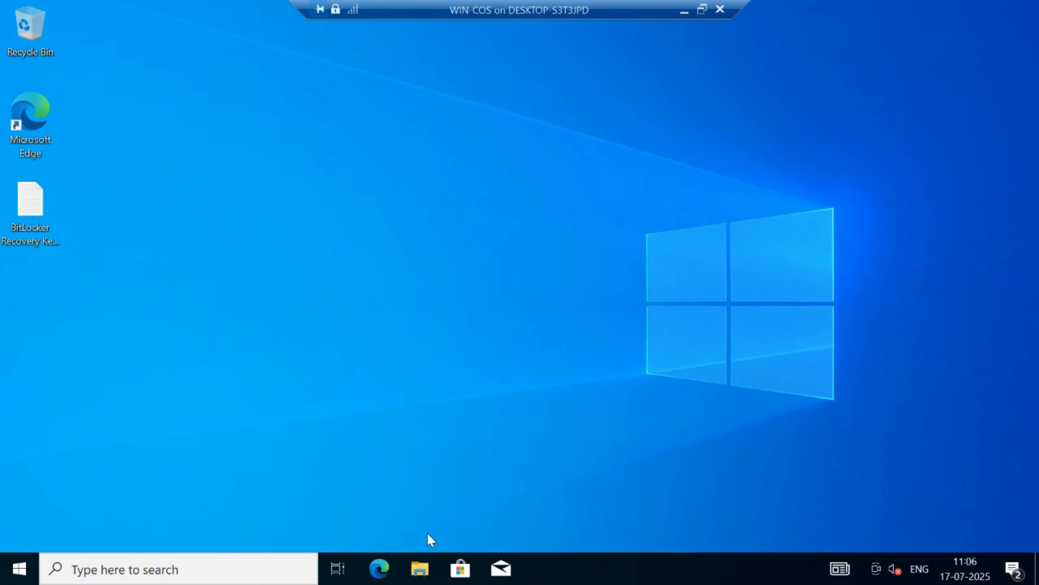
- Open the locked Local Disk (E:) from This PC and bring up its recovery key entry prompt
left_click(420, 570)
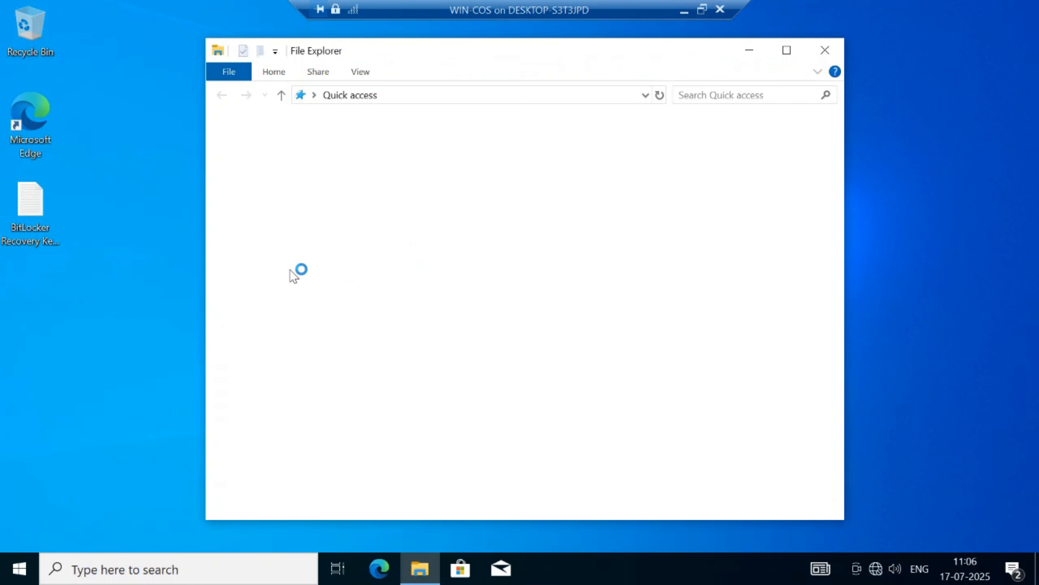
left_click(266, 303)
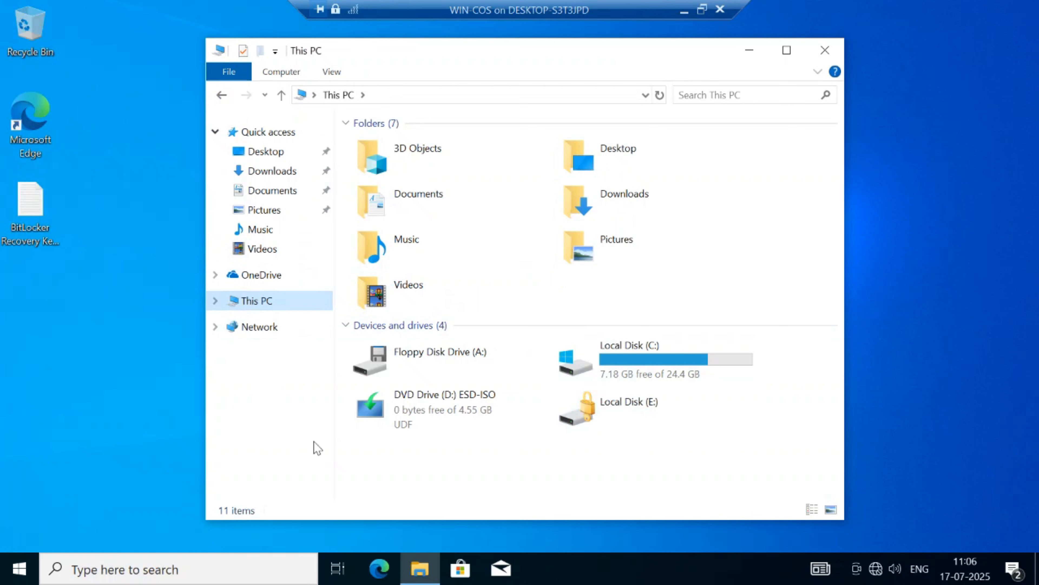
double_click(633, 407)
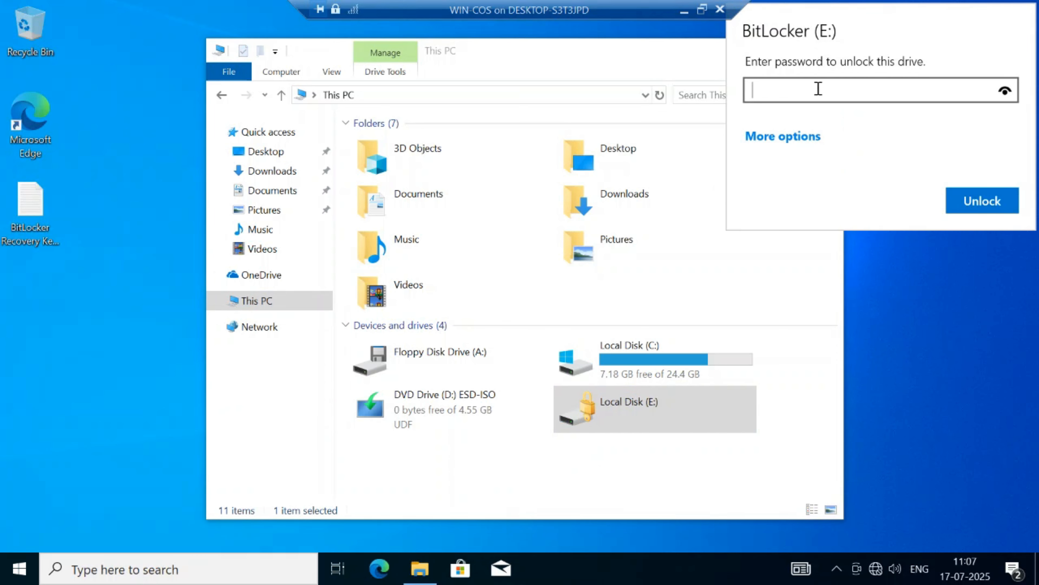
left_click(776, 135)
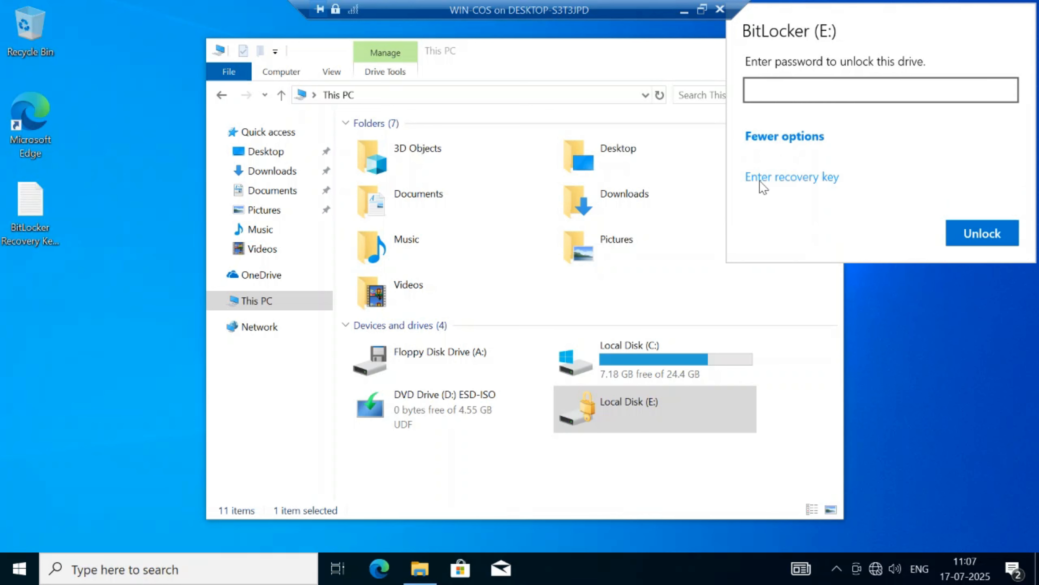
left_click(795, 183)
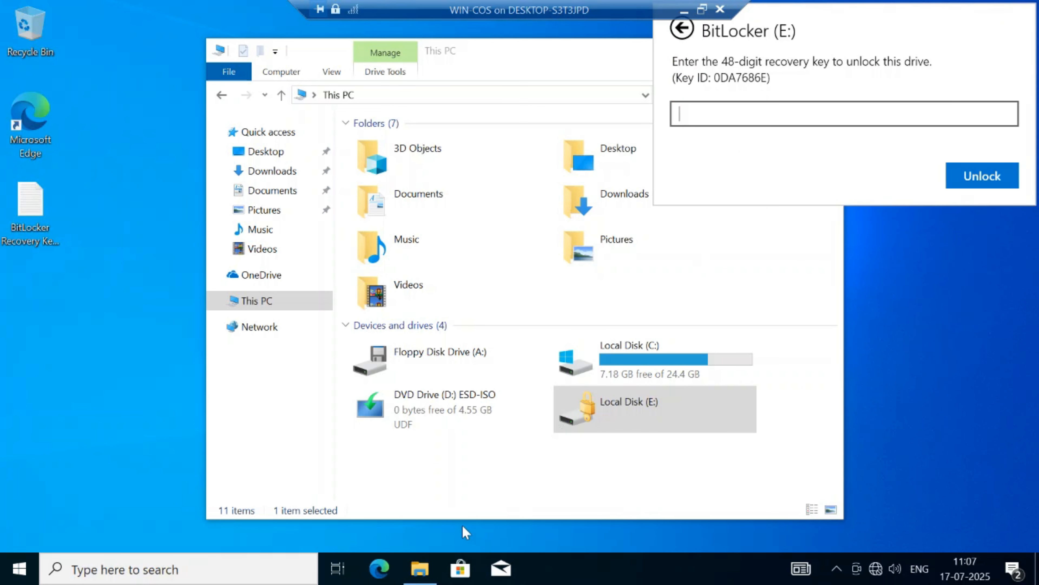
- Open the BitLocker recovery key text file in Downloads and copy the recovery key from it
left_click(266, 172)
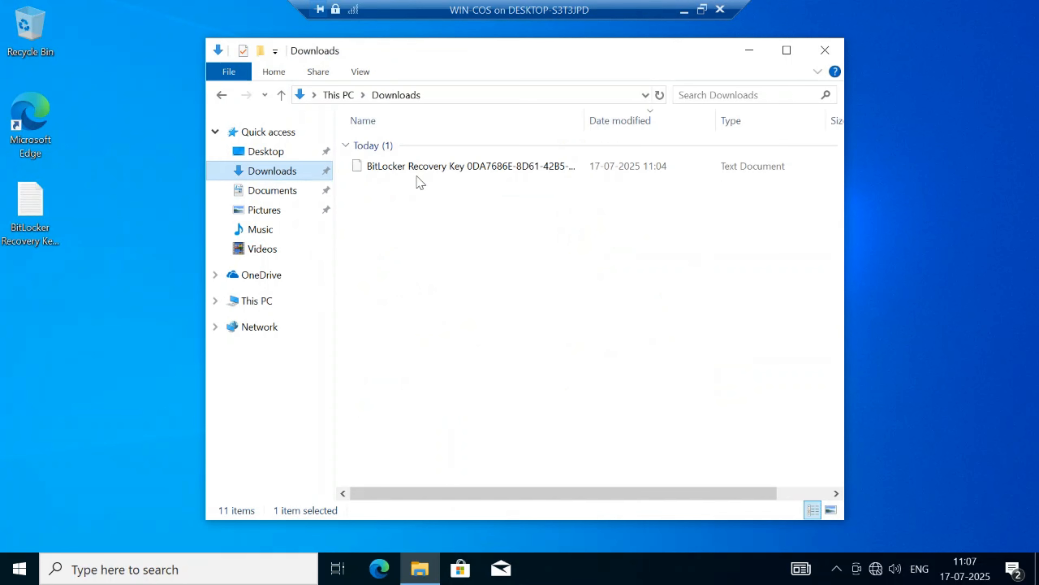
double_click(406, 168)
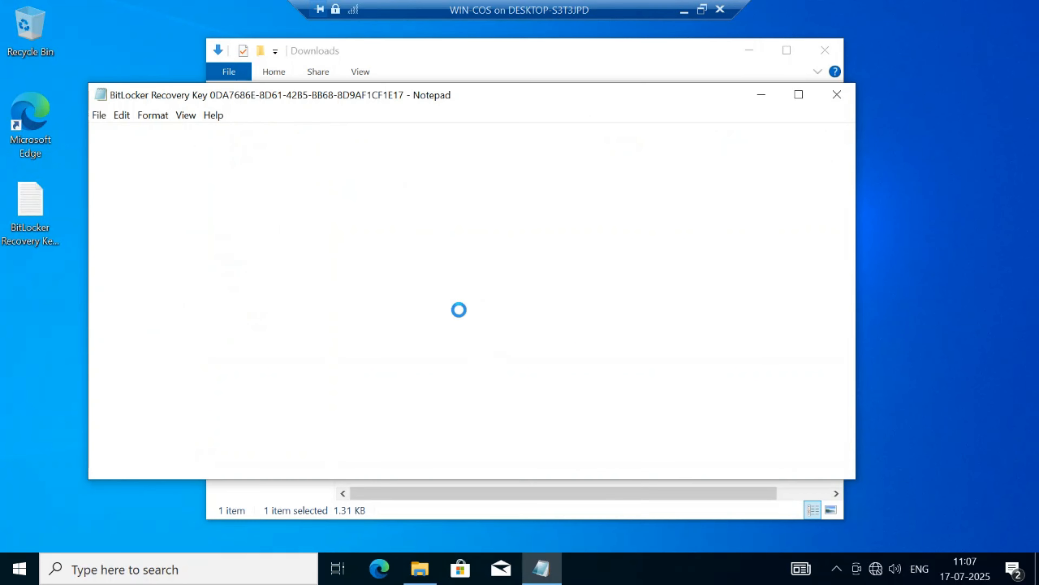
left_click_drag(143, 298, 547, 297)
right_click(481, 297)
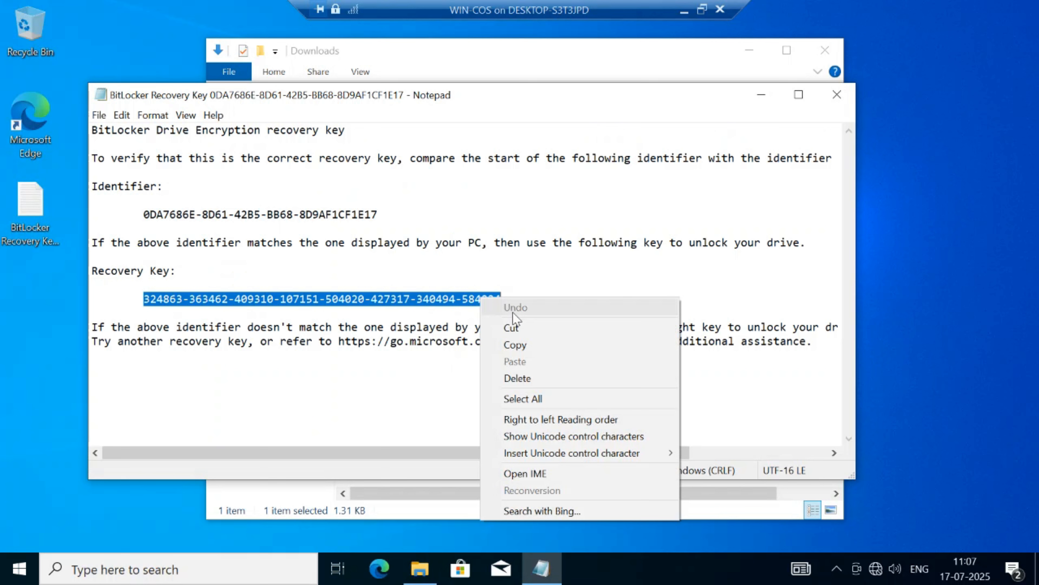
left_click(514, 344)
- Return to This PC and unlock Local Disk (E:) by pasting the copied recovery key into the BitLocker recovery key field
left_click(420, 568)
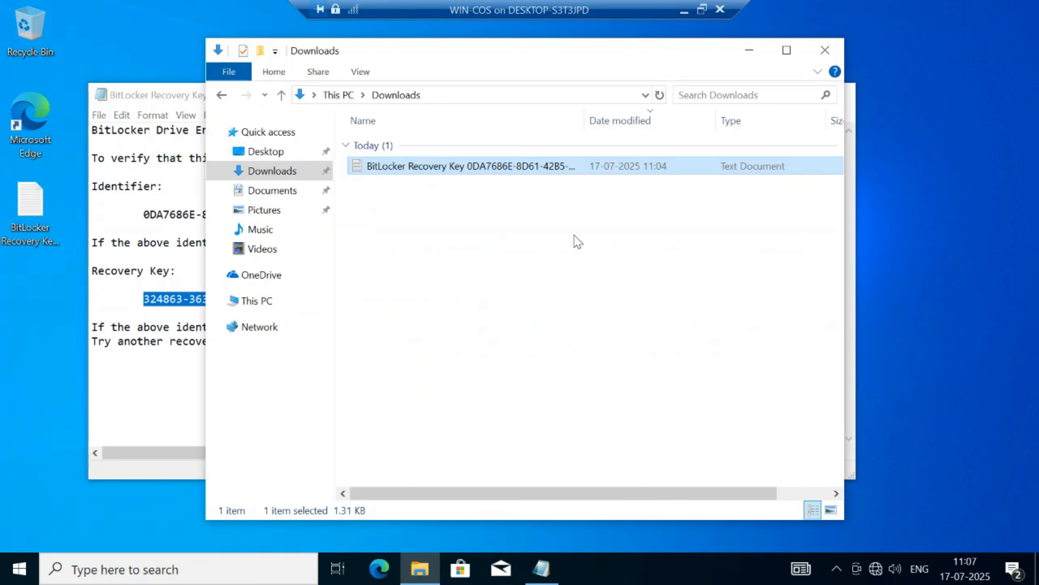
left_click(256, 300)
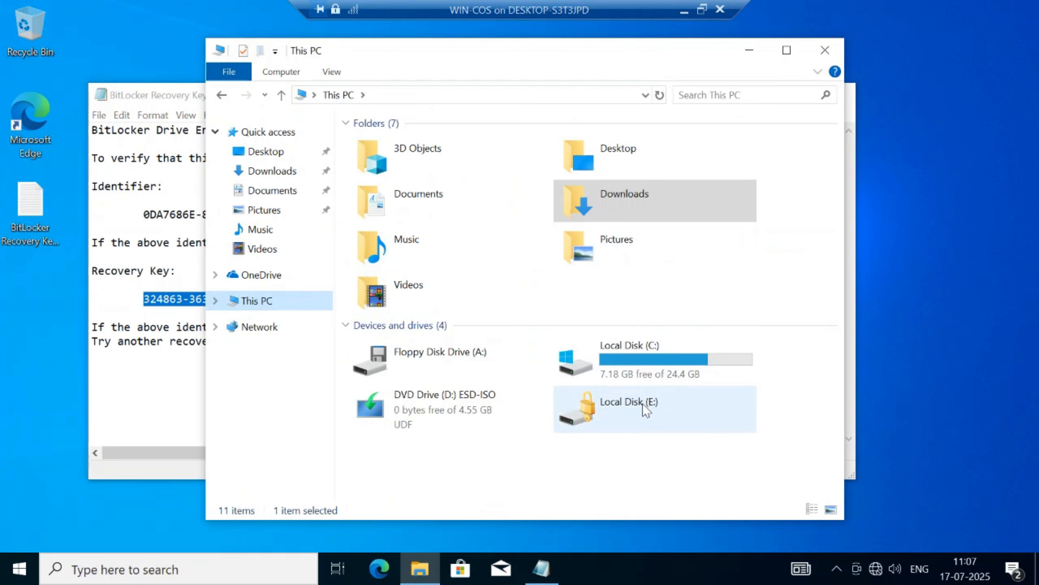
double_click(629, 410)
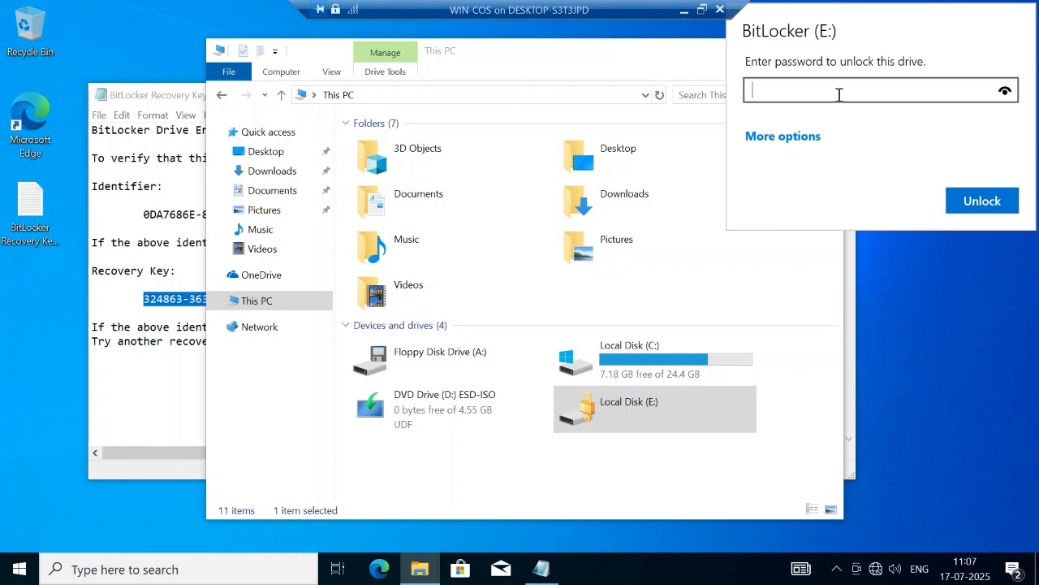
left_click(782, 136)
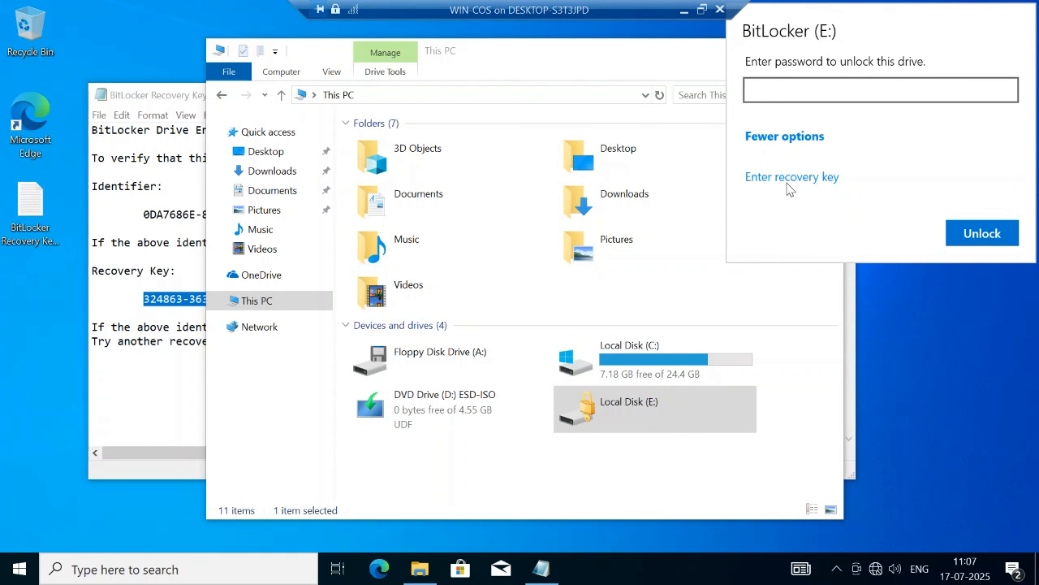
left_click(792, 176)
key("ctrl+v")
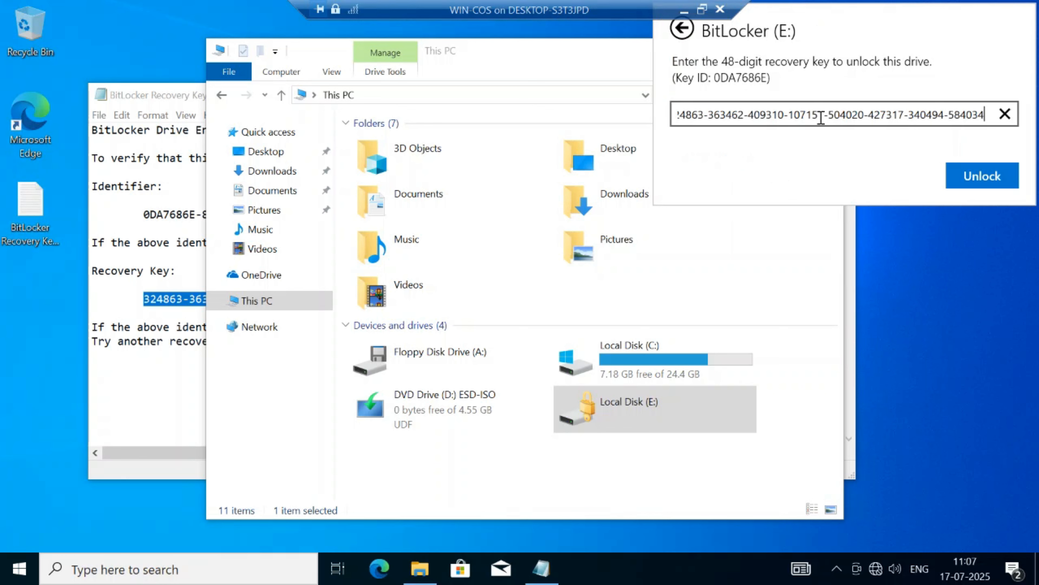
left_click(983, 180)
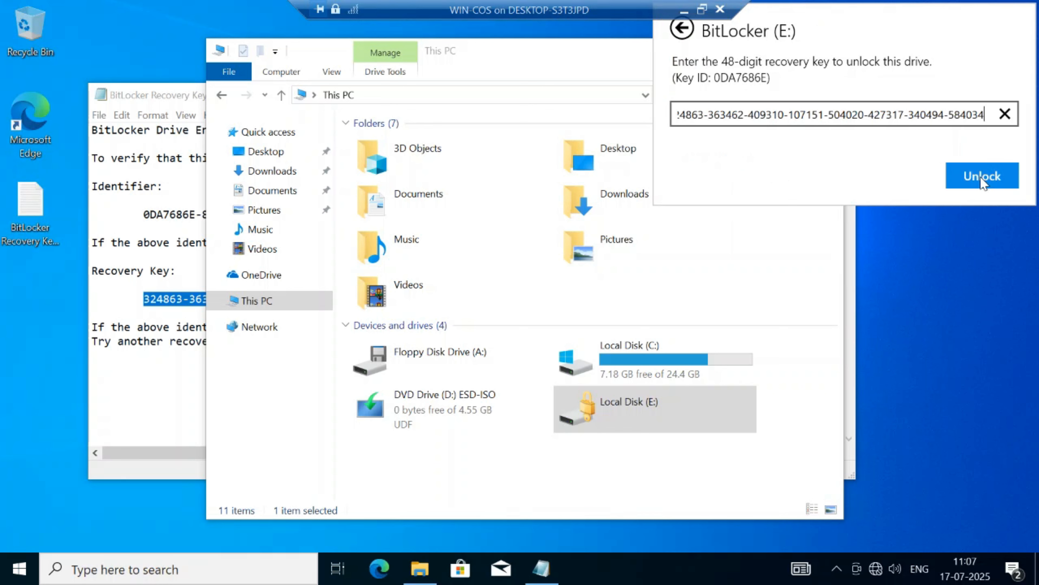